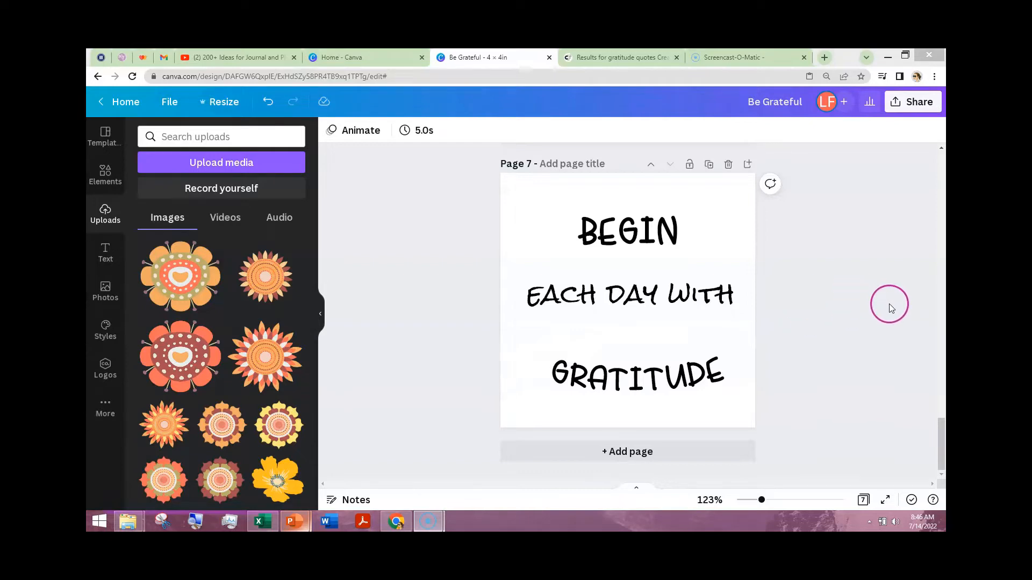
{"action": "left_click", "coordinate": [943, 433]}
{"action": "left_click_drag", "start_coordinate": [944, 433], "coordinate": [942, 347]}
{"action": "left_click", "coordinate": [741, 182]}
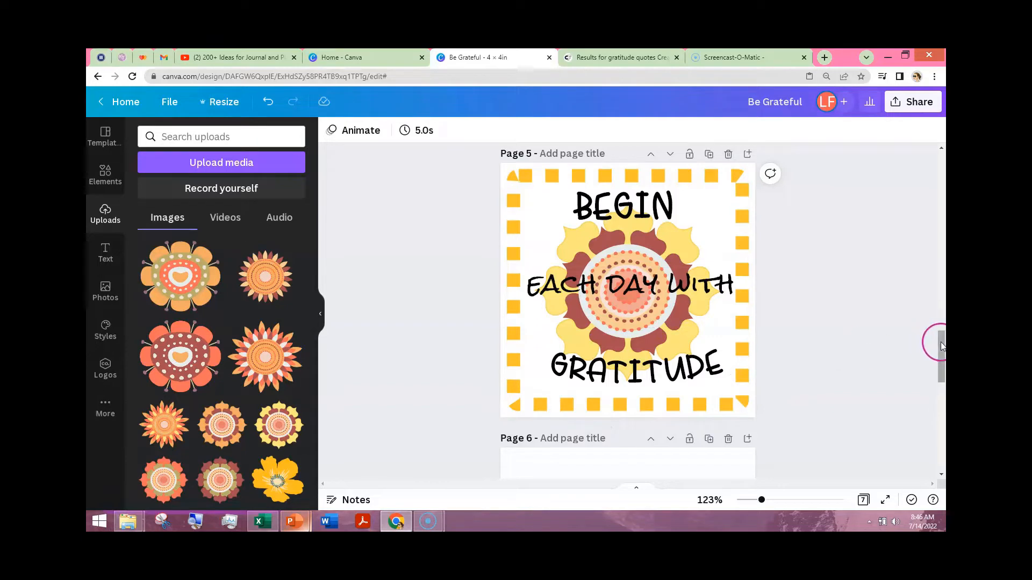
{"action": "left_click_drag", "start_coordinate": [940, 342], "coordinate": [941, 430]}
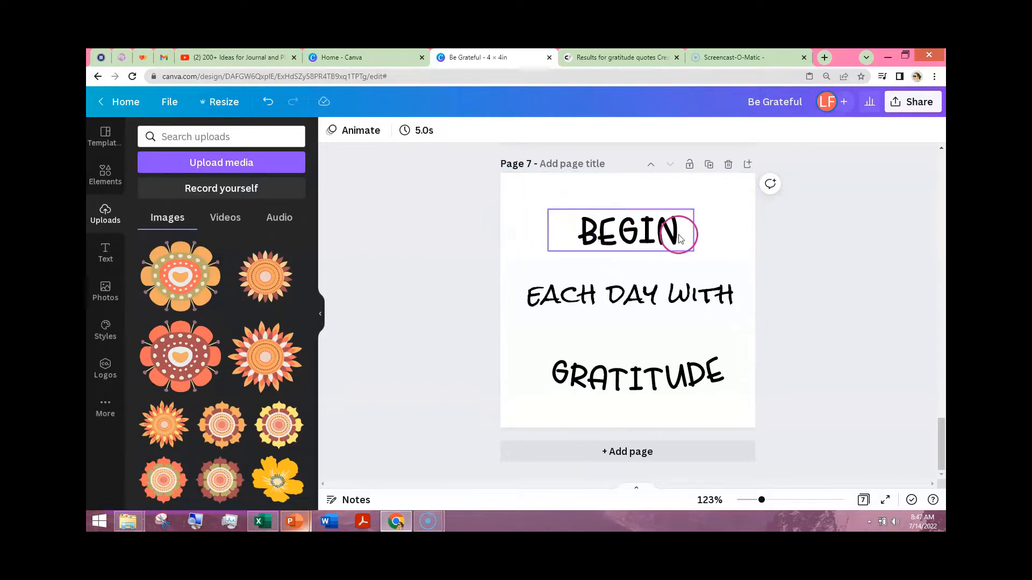
- Nudge the "BEGIN" and "EACH DAY WITH" text lines slightly down on page 7
{"action": "left_click_drag", "start_coordinate": [669, 228], "coordinate": [670, 236]}
{"action": "left_click_drag", "start_coordinate": [672, 287], "coordinate": [672, 293]}
- Examine the Curve effect applied to the "GRATITUDE" text on page 7 and the curved quotes on the other pages
{"action": "left_click", "coordinate": [672, 363]}
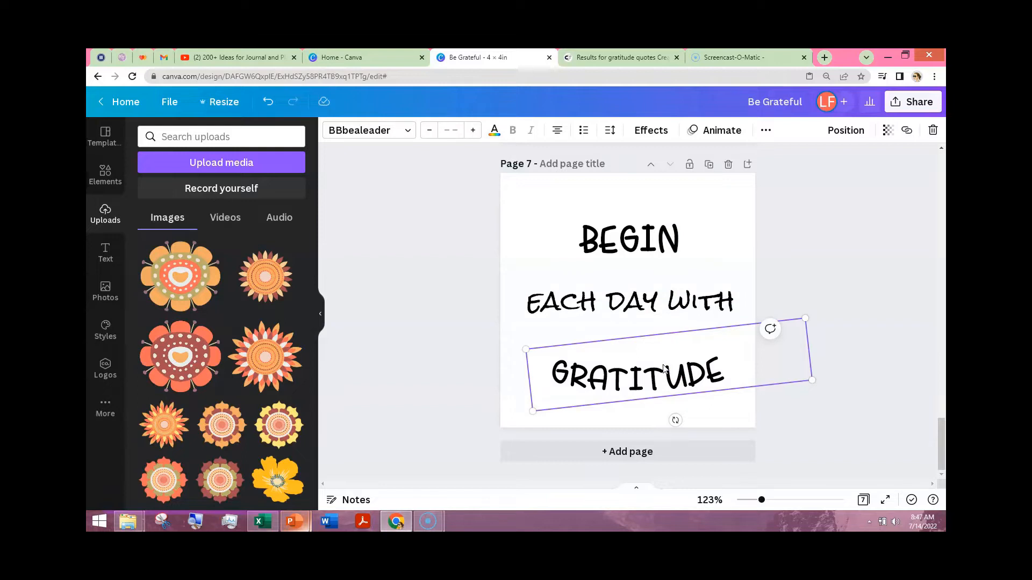
{"action": "left_click", "coordinate": [659, 130]}
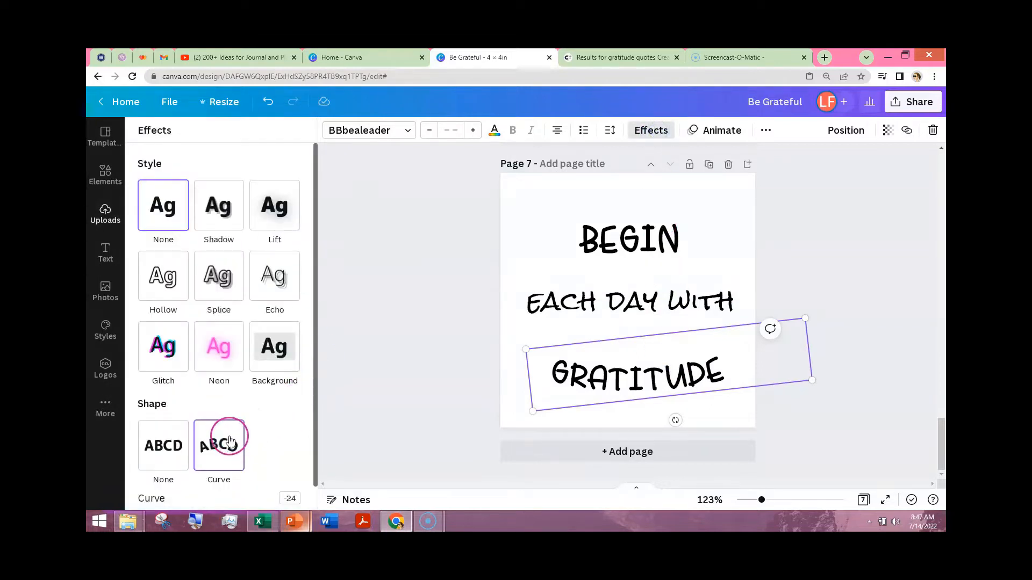
{"action": "left_click", "coordinate": [212, 479]}
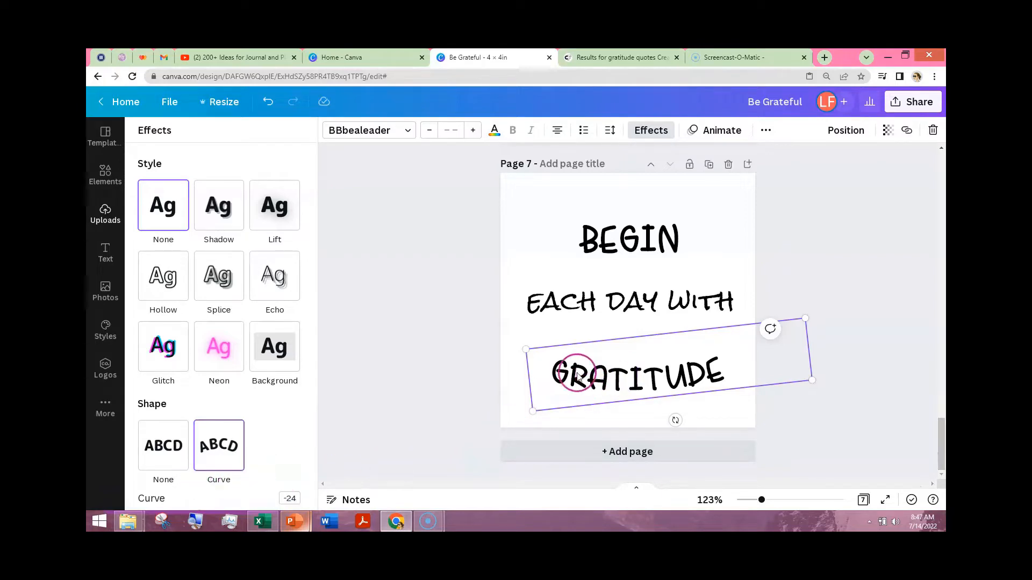
{"action": "scroll", "coordinate": [882, 333], "scroll_direction": "up", "scroll_amount": 6}
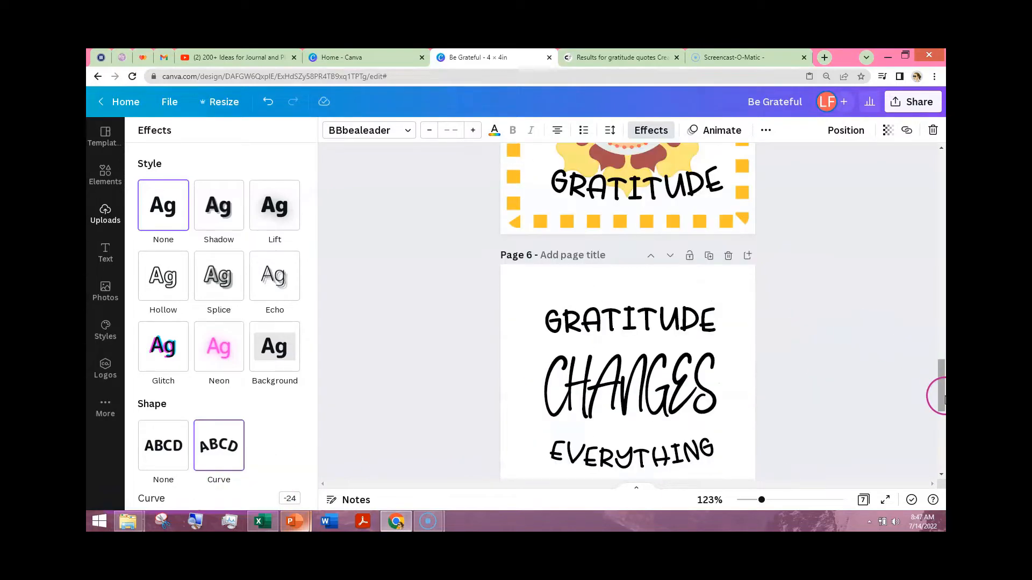
{"action": "scroll", "coordinate": [944, 398], "scroll_direction": "up", "scroll_amount": 20}
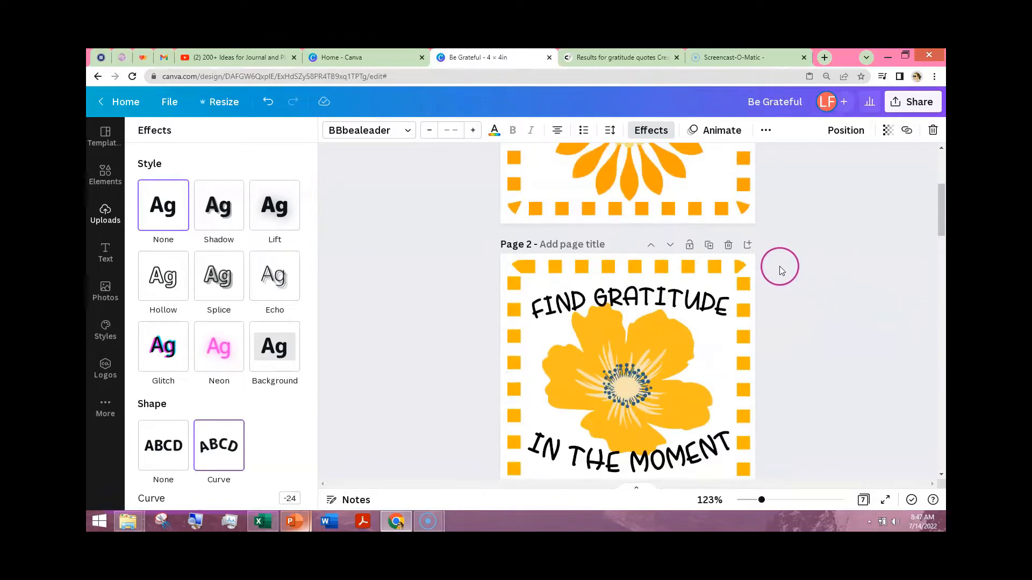
{"action": "scroll", "coordinate": [663, 309], "scroll_direction": "down", "scroll_amount": 5}
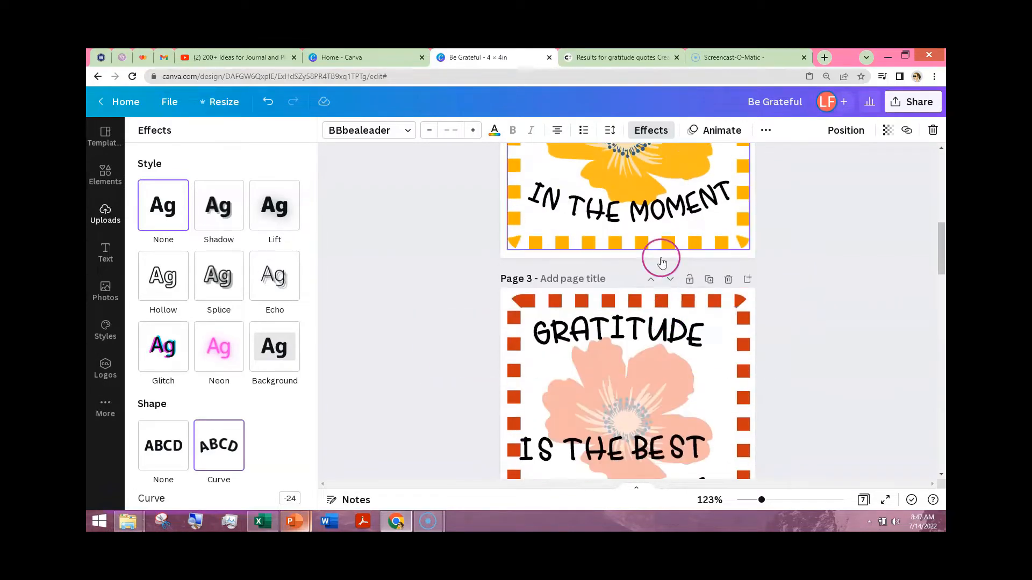
{"action": "scroll", "coordinate": [790, 249], "scroll_direction": "down", "scroll_amount": 5}
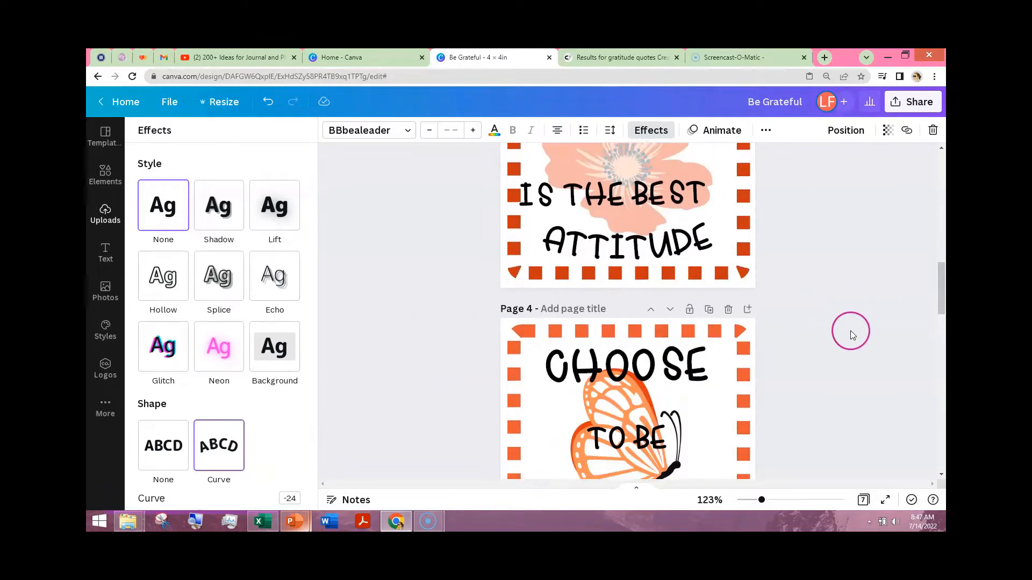
{"action": "scroll", "coordinate": [855, 344], "scroll_direction": "down", "scroll_amount": 15}
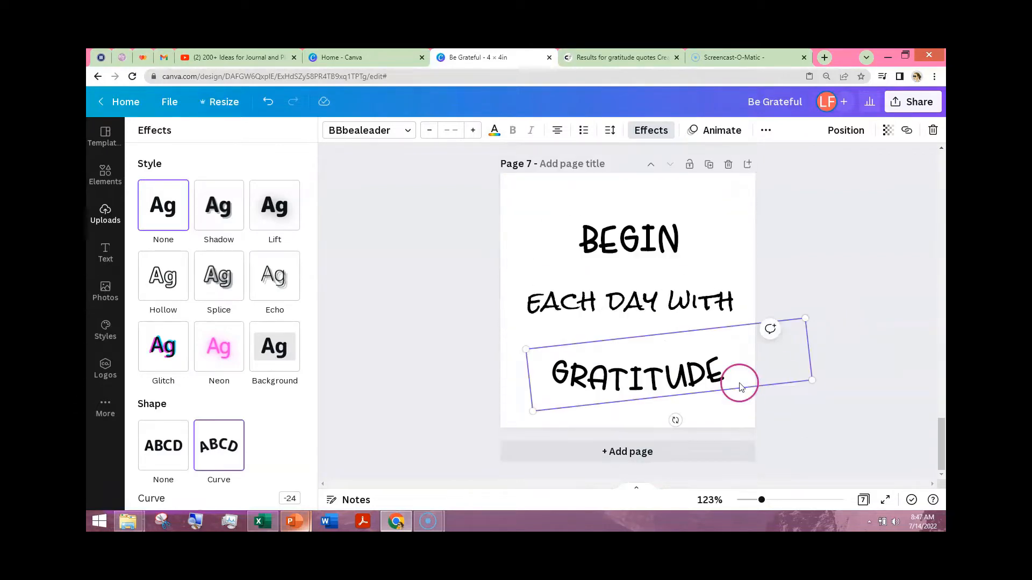
{"action": "left_click", "coordinate": [441, 326]}
{"action": "left_click", "coordinate": [429, 234]}
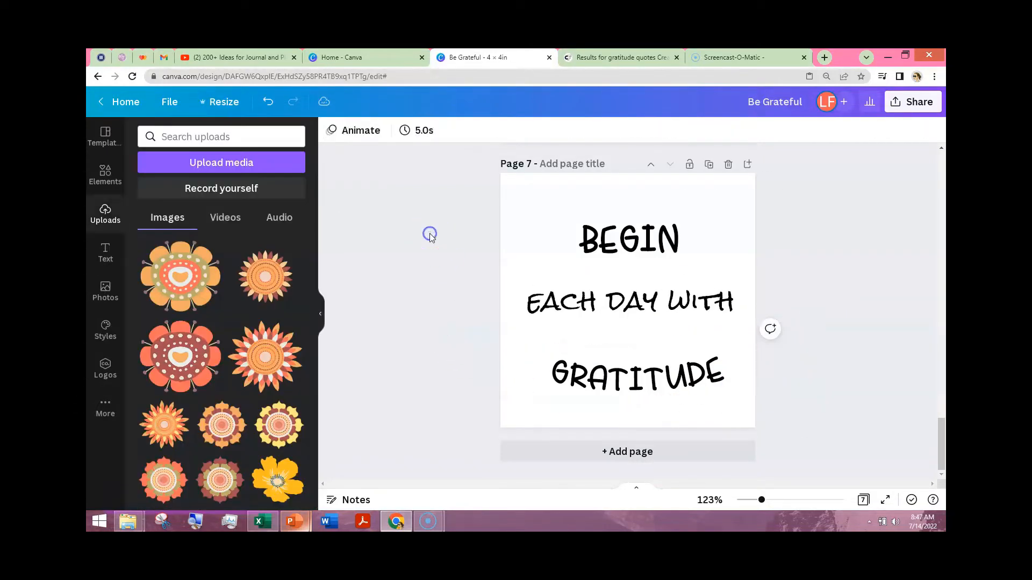
- Add a rounded square shape from the recently used elements to page 7
{"action": "left_click", "coordinate": [151, 218]}
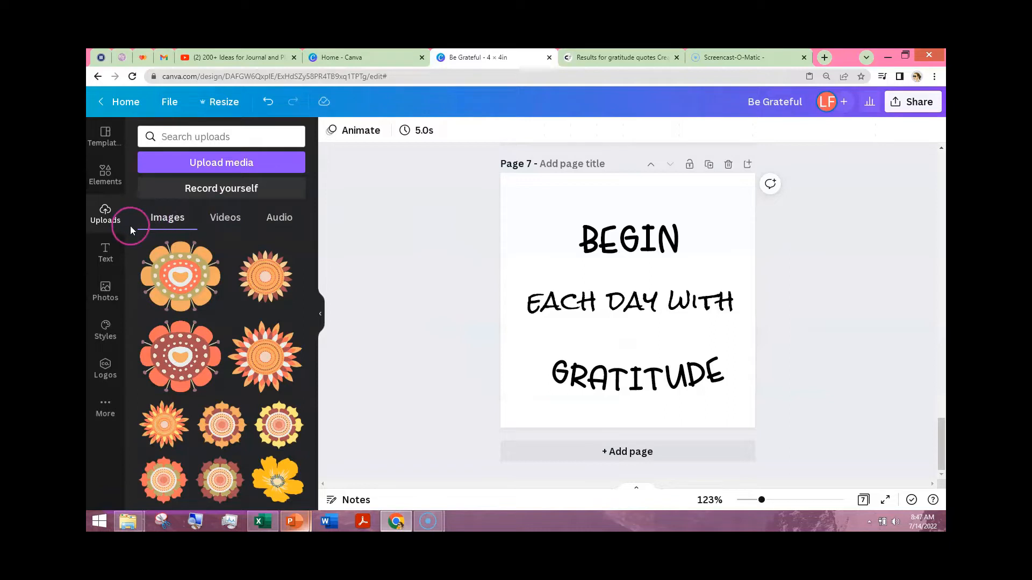
{"action": "left_click", "coordinate": [106, 181]}
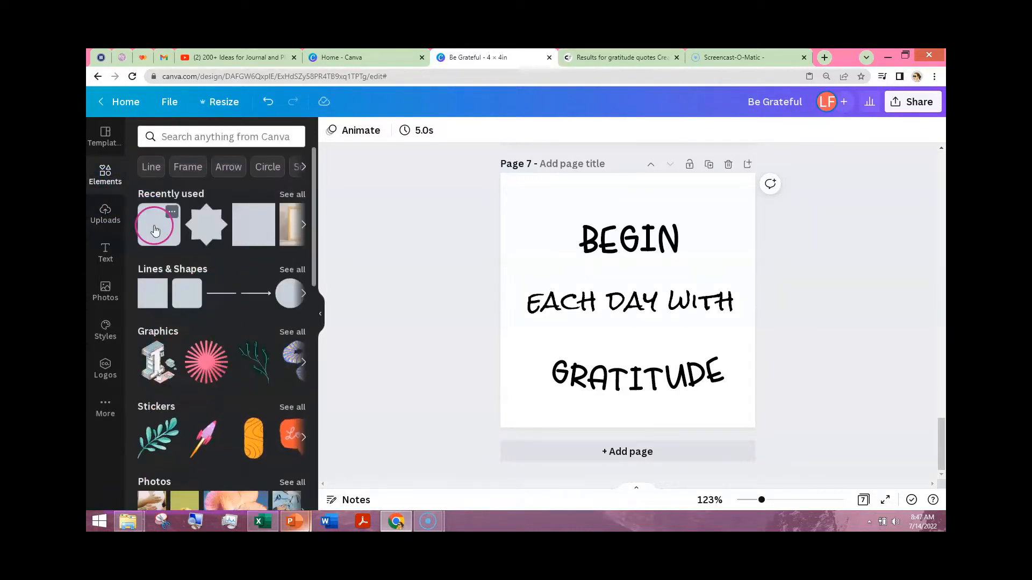
{"action": "left_click", "coordinate": [155, 230]}
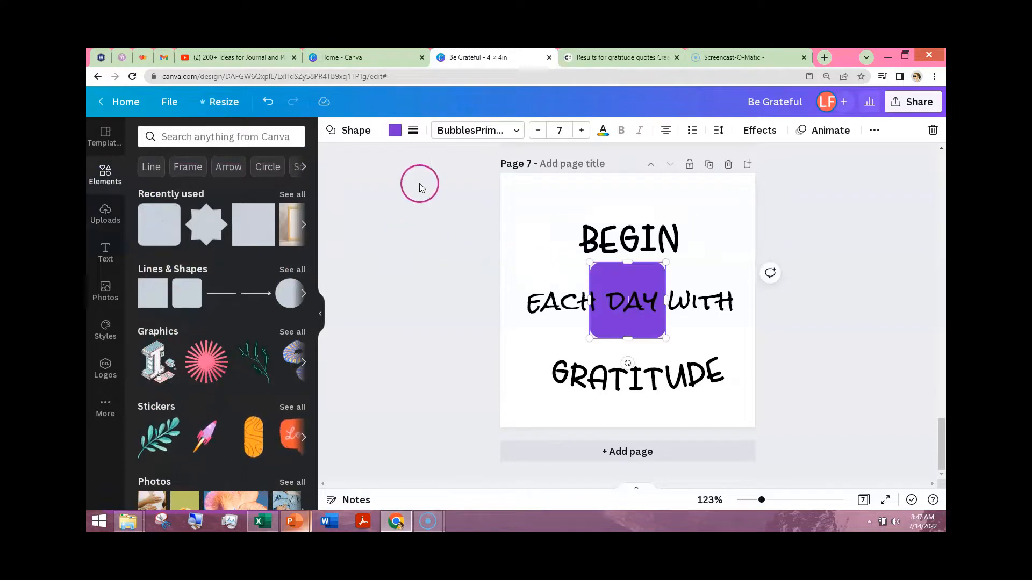
{"action": "left_click", "coordinate": [395, 131]}
{"action": "left_click", "coordinate": [364, 242]}
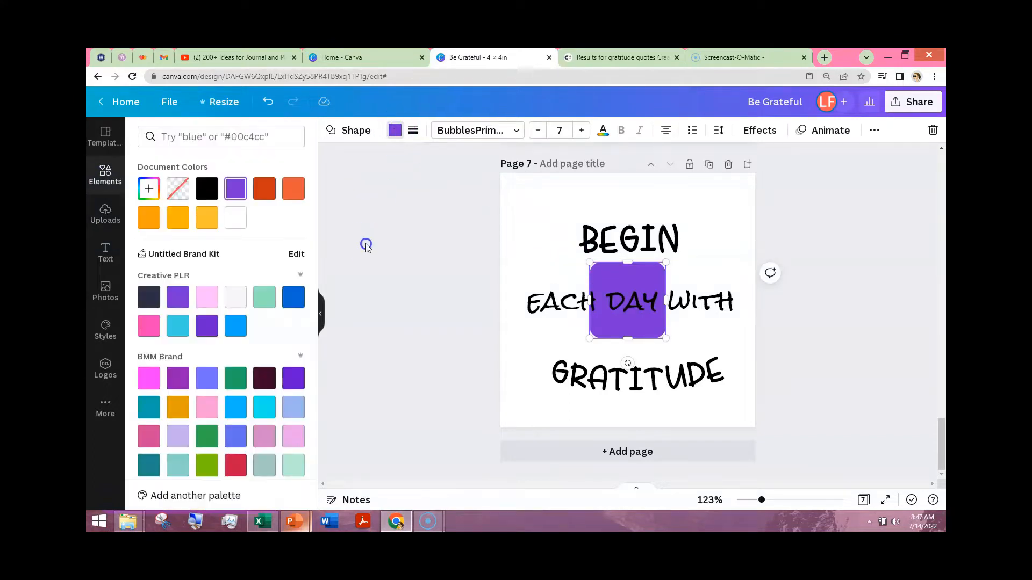
- Move the "EACH DAY WITH" text down off the square, place the square in the page's upper-left corner and enlarge it to nearly fill the page
{"action": "left_click", "coordinate": [615, 275]}
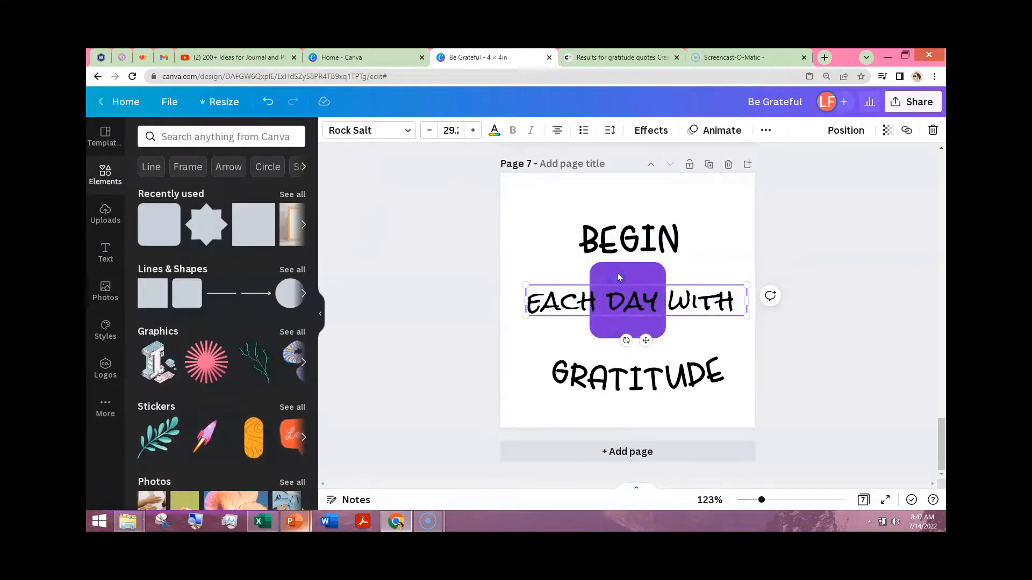
{"action": "left_click_drag", "start_coordinate": [622, 301], "coordinate": [627, 343]}
{"action": "left_click", "coordinate": [629, 290]}
{"action": "left_click_drag", "start_coordinate": [630, 293], "coordinate": [545, 206]}
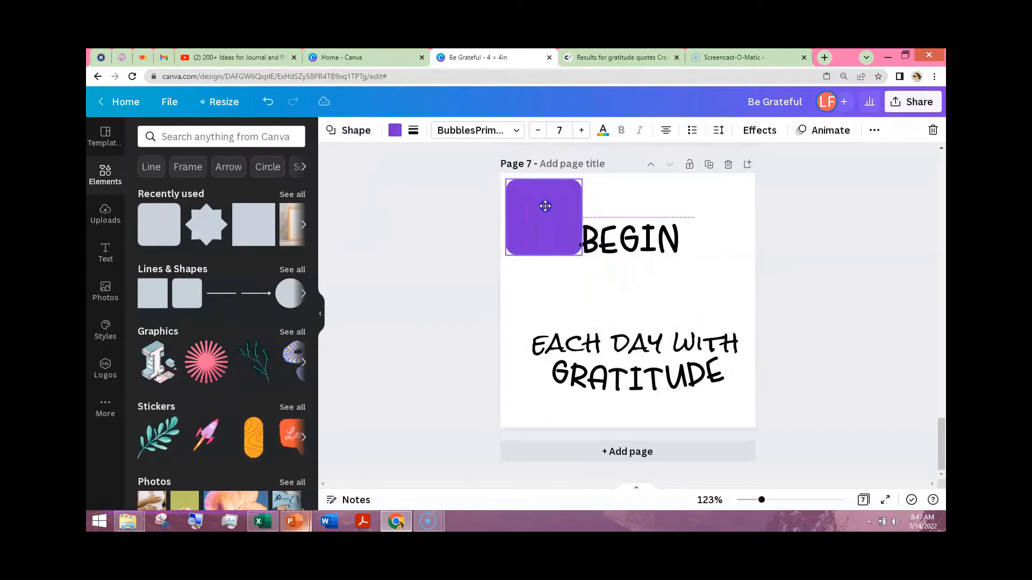
{"action": "left_click_drag", "start_coordinate": [582, 255], "coordinate": [750, 416]}
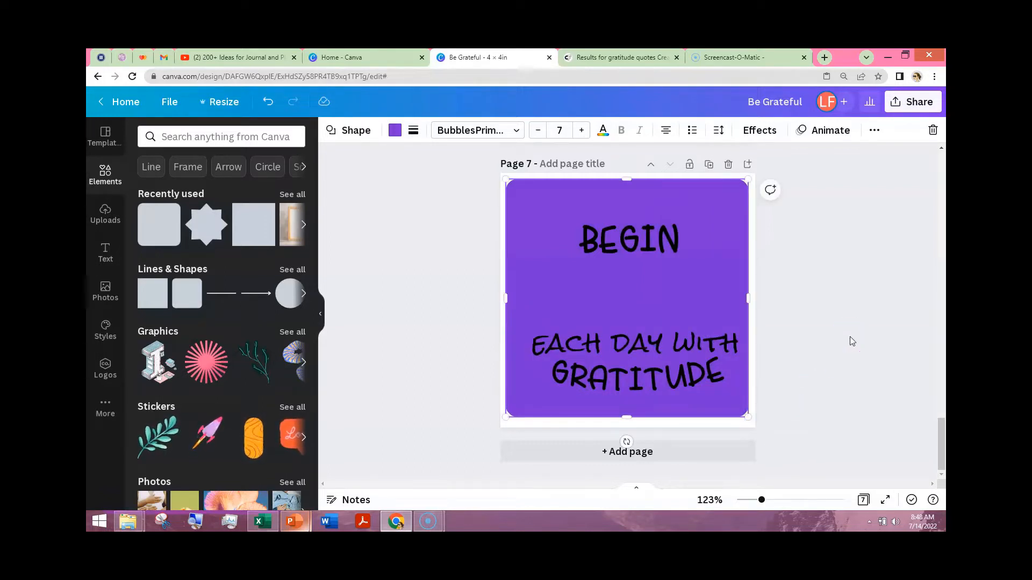
- Align the large square to the middle and center of page 7
{"action": "left_click", "coordinate": [874, 131]}
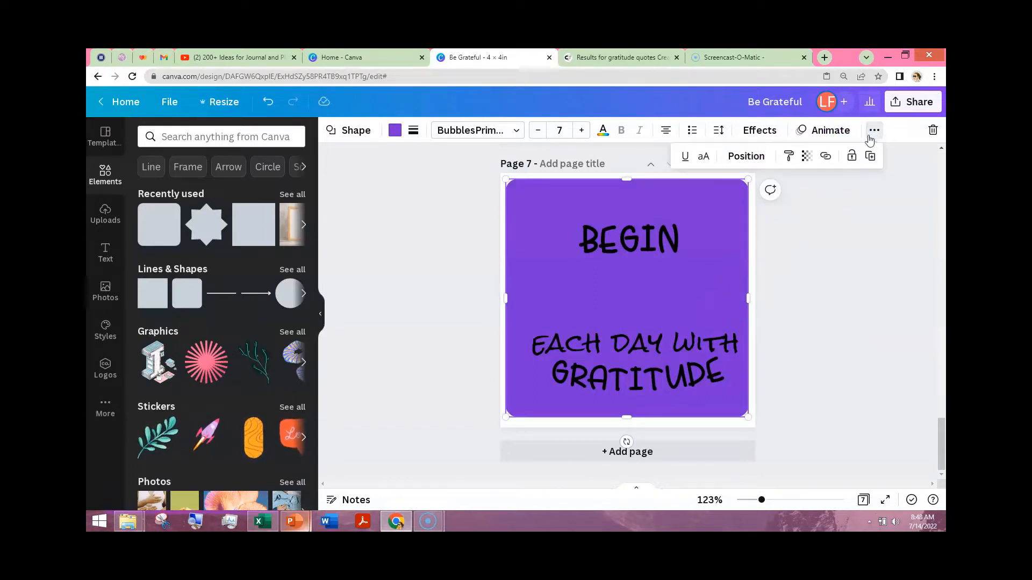
{"action": "left_click", "coordinate": [745, 159]}
{"action": "left_click", "coordinate": [548, 281]}
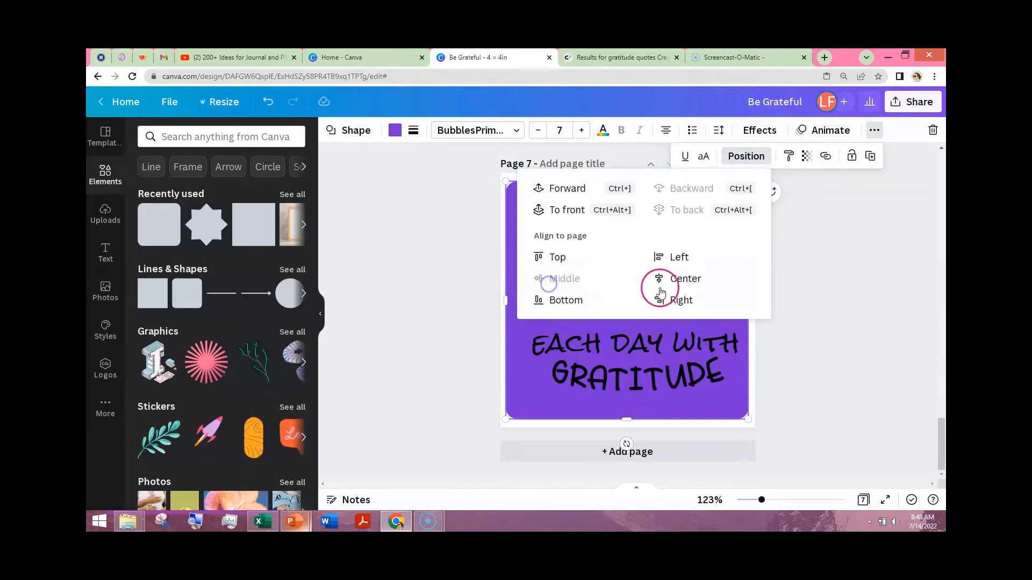
{"action": "left_click", "coordinate": [660, 292]}
{"action": "left_click", "coordinate": [839, 323]}
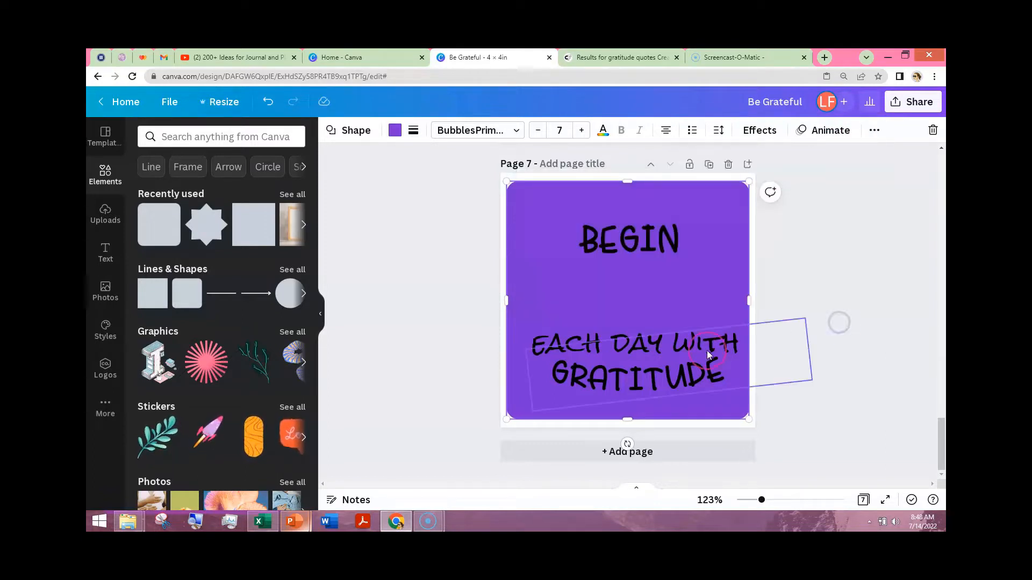
- Move "EACH DAY WITH" back between the other two text lines and shift "GRATITUDE" slightly to center it below
{"action": "left_click_drag", "start_coordinate": [707, 354], "coordinate": [674, 303]}
{"action": "left_click_drag", "start_coordinate": [675, 415], "coordinate": [667, 372]}
- Change the large square's fill color to white
{"action": "left_click", "coordinate": [515, 193]}
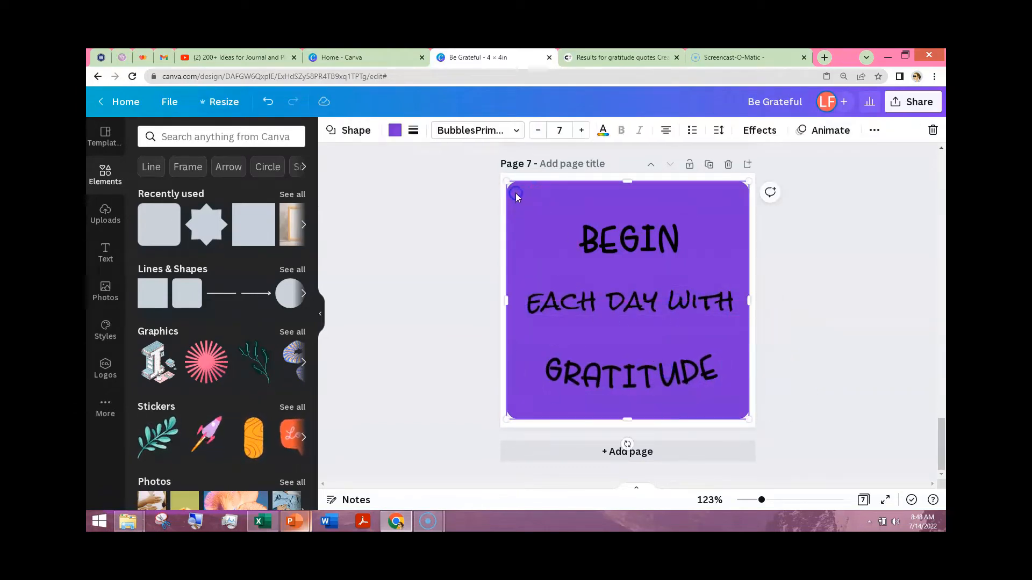
{"action": "left_click", "coordinate": [355, 134]}
{"action": "left_click", "coordinate": [394, 130]}
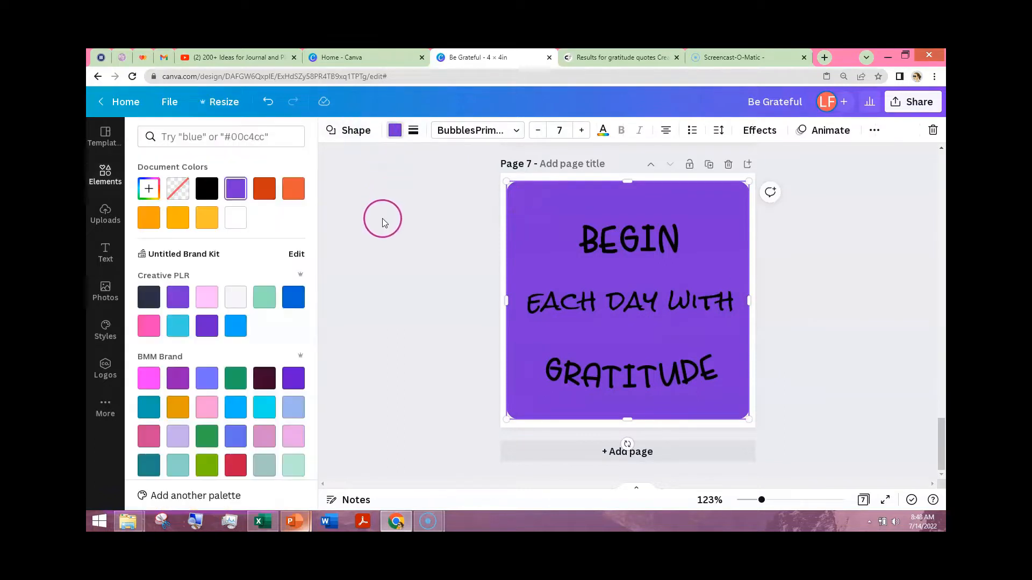
{"action": "left_click", "coordinate": [235, 218]}
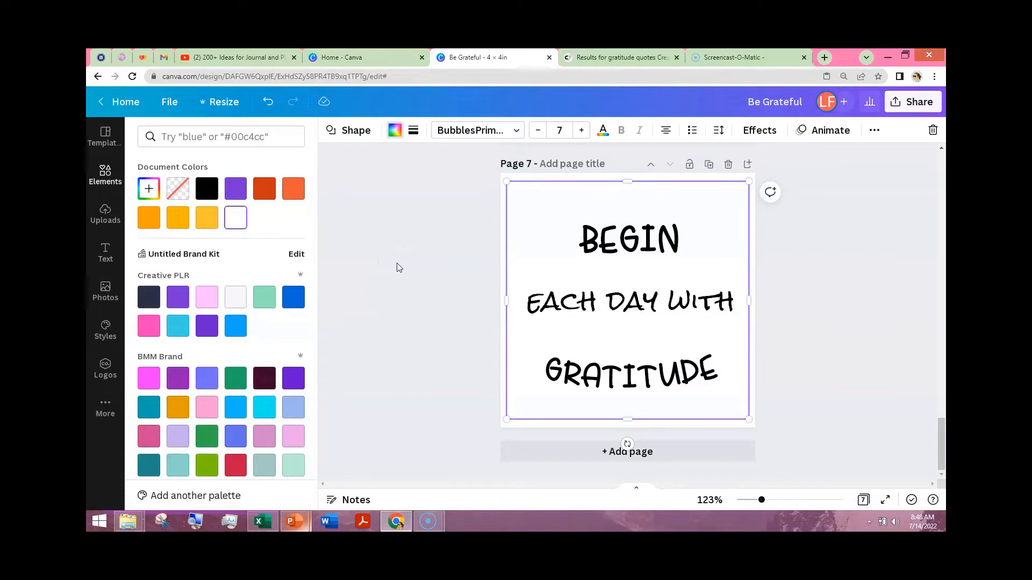
- Give the white square a solid border with a weight of 20
{"action": "left_click", "coordinate": [413, 133]}
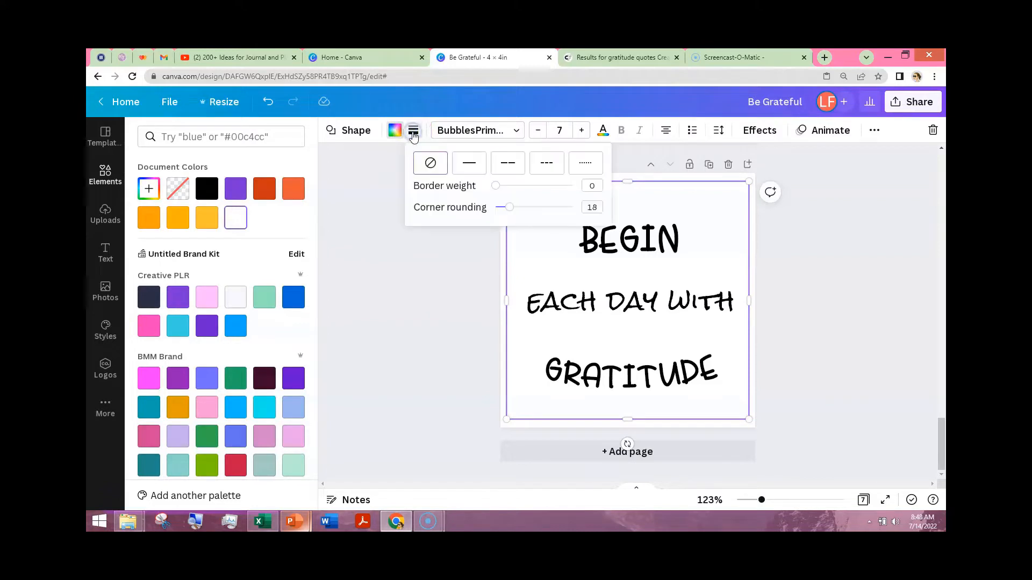
{"action": "left_click", "coordinate": [430, 164]}
{"action": "left_click", "coordinate": [503, 208]}
{"action": "mouse_move", "coordinate": [495, 185]}
{"action": "left_mouse_down"}
{"action": "mouse_move", "coordinate": [532, 191]}
{"action": "mouse_move", "coordinate": [512, 195]}
{"action": "left_mouse_up"}
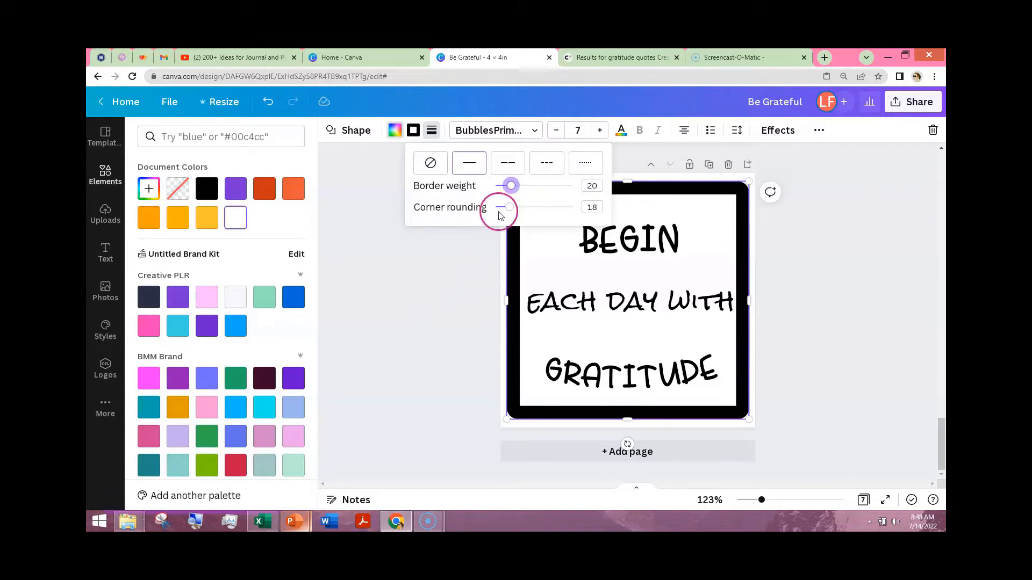
- Try the solid and dashed border styles on the square, and set its border to the dotted style with small blocks
{"action": "left_click", "coordinate": [473, 168]}
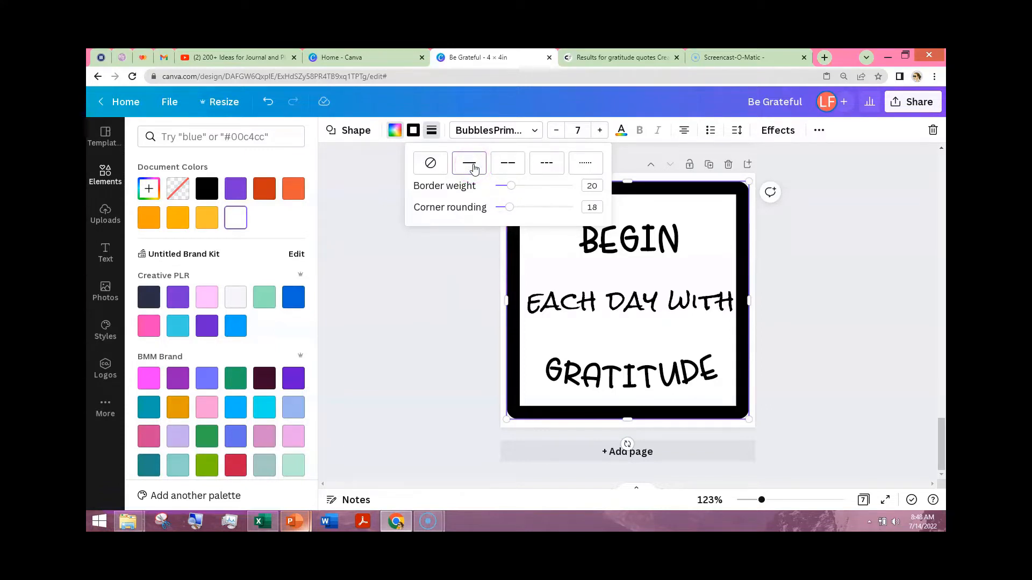
{"action": "left_click", "coordinate": [509, 167]}
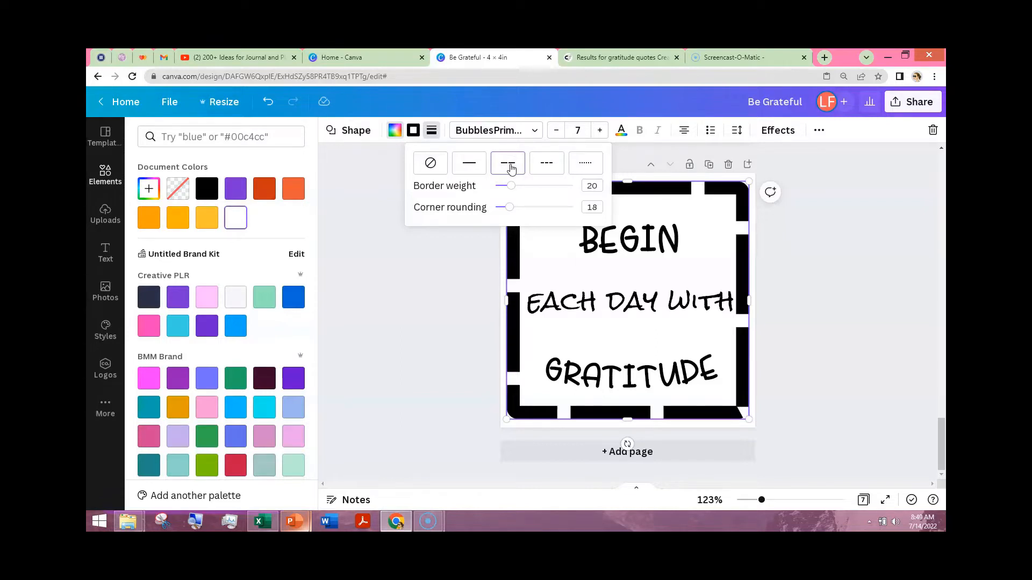
{"action": "left_click", "coordinate": [546, 168]}
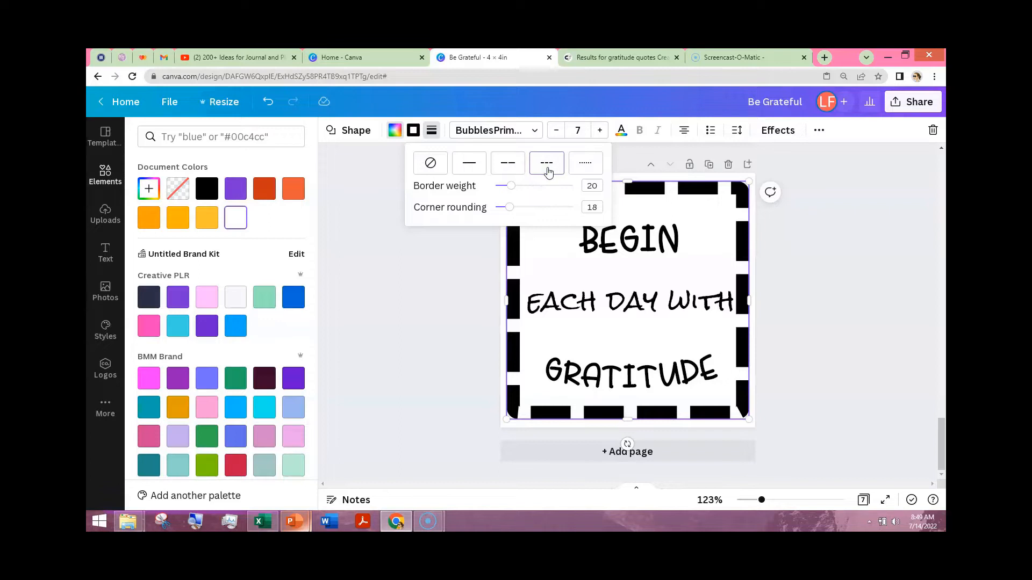
{"action": "left_click", "coordinate": [510, 165]}
{"action": "left_click", "coordinate": [544, 167]}
{"action": "left_click", "coordinate": [592, 164]}
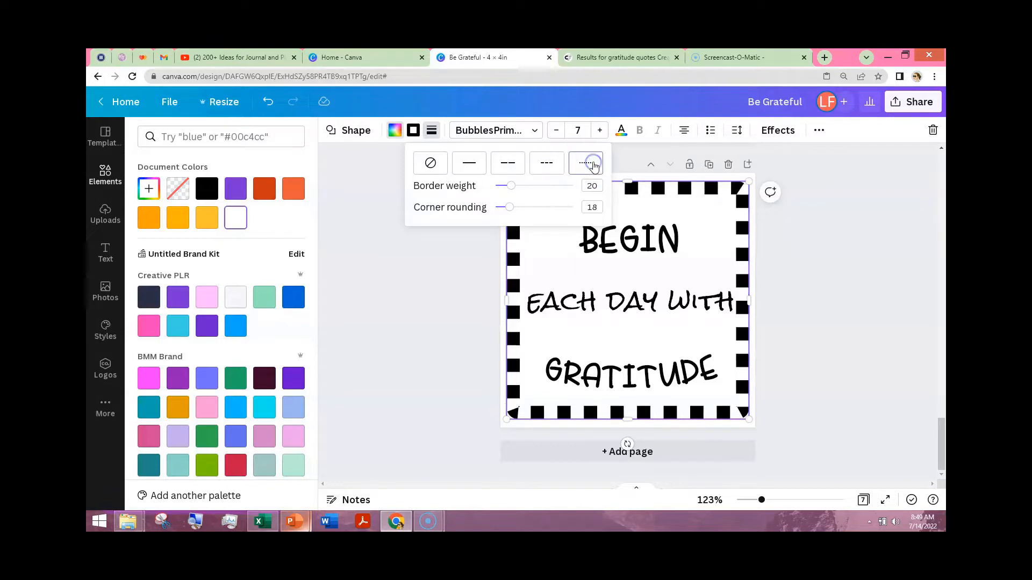
{"action": "left_click", "coordinate": [417, 298]}
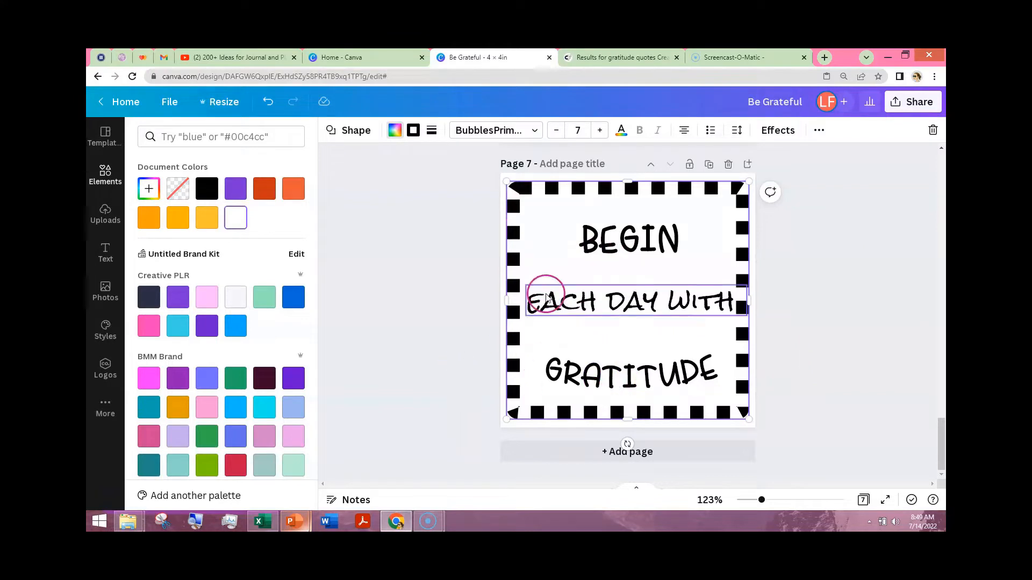
- Add the uploaded orange flower with pointed petals behind the quote and enlarge it to fill the space inside the dotted border
{"action": "left_click", "coordinate": [607, 297]}
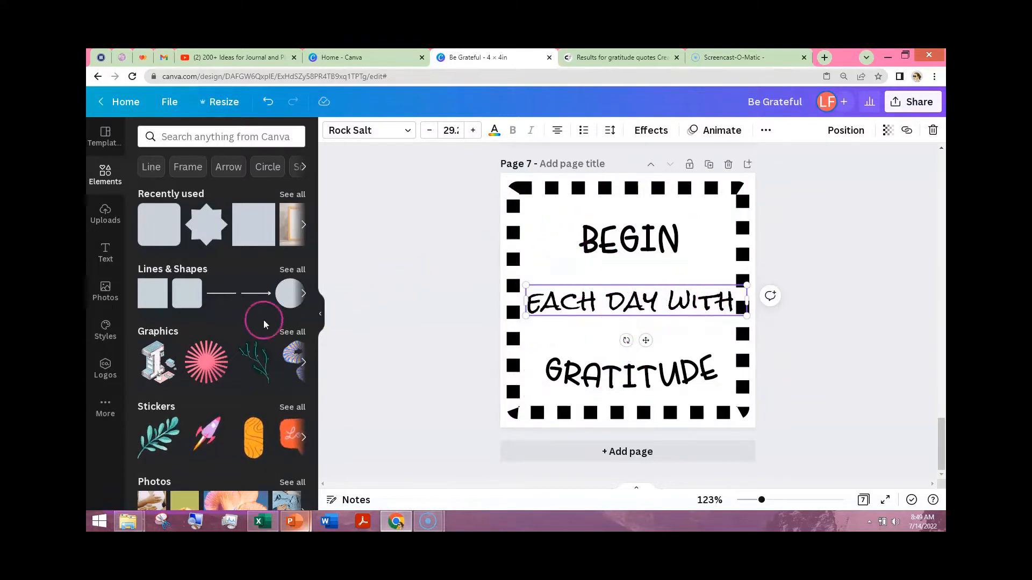
{"action": "left_click", "coordinate": [104, 213]}
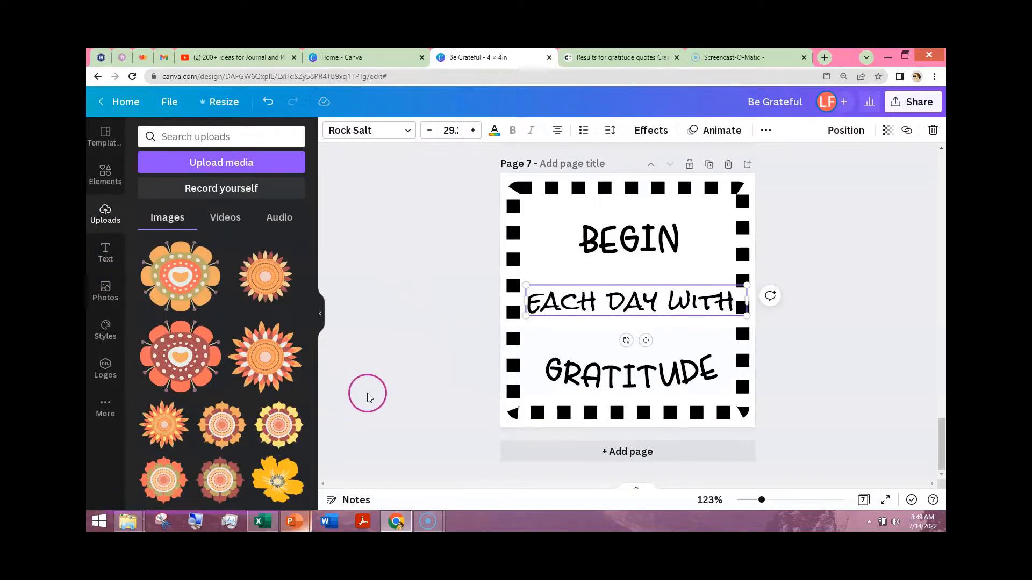
{"action": "left_click", "coordinate": [163, 425]}
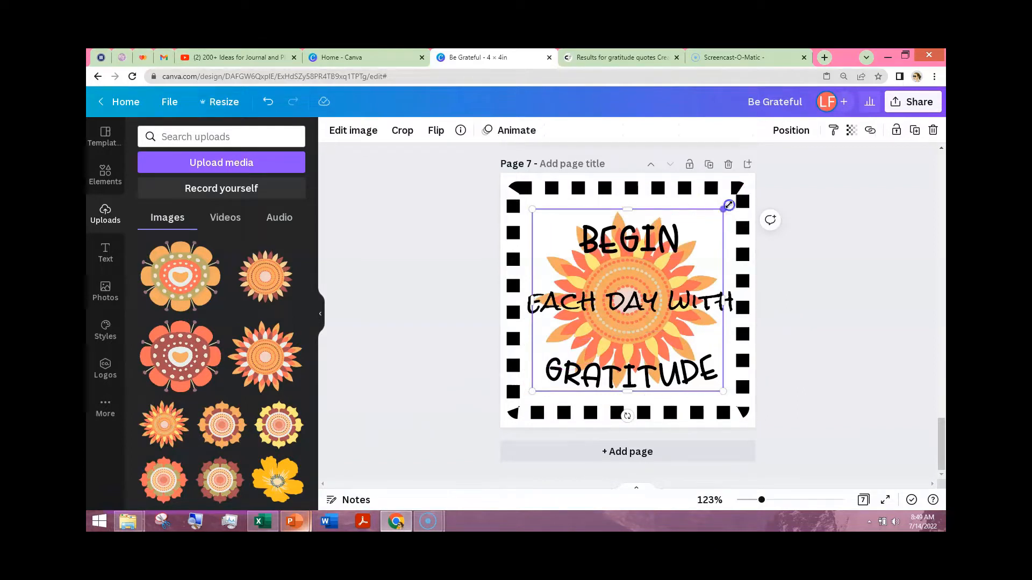
{"action": "left_click_drag", "start_coordinate": [728, 205], "coordinate": [734, 198]}
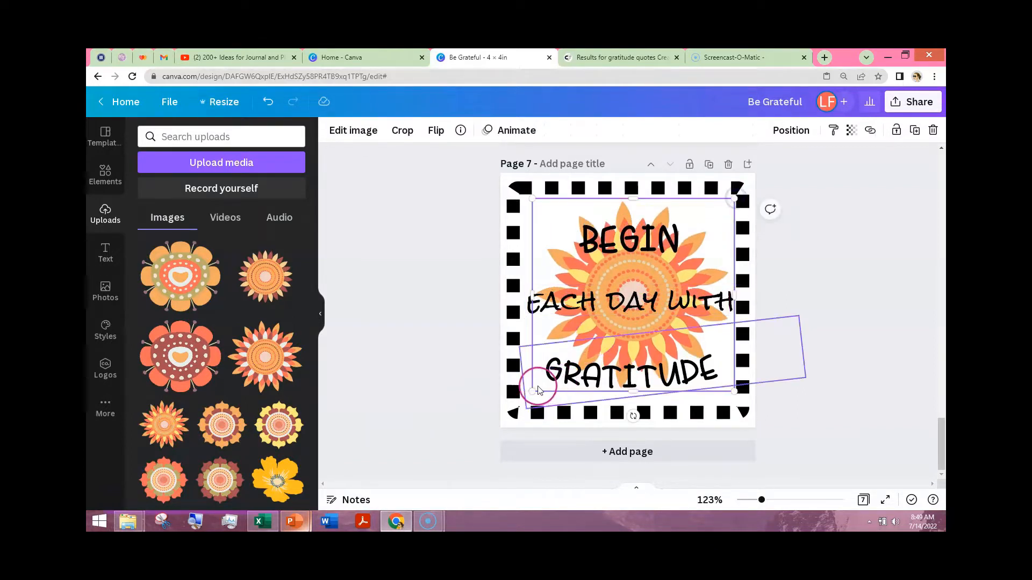
{"action": "left_click_drag", "start_coordinate": [529, 397], "coordinate": [524, 404]}
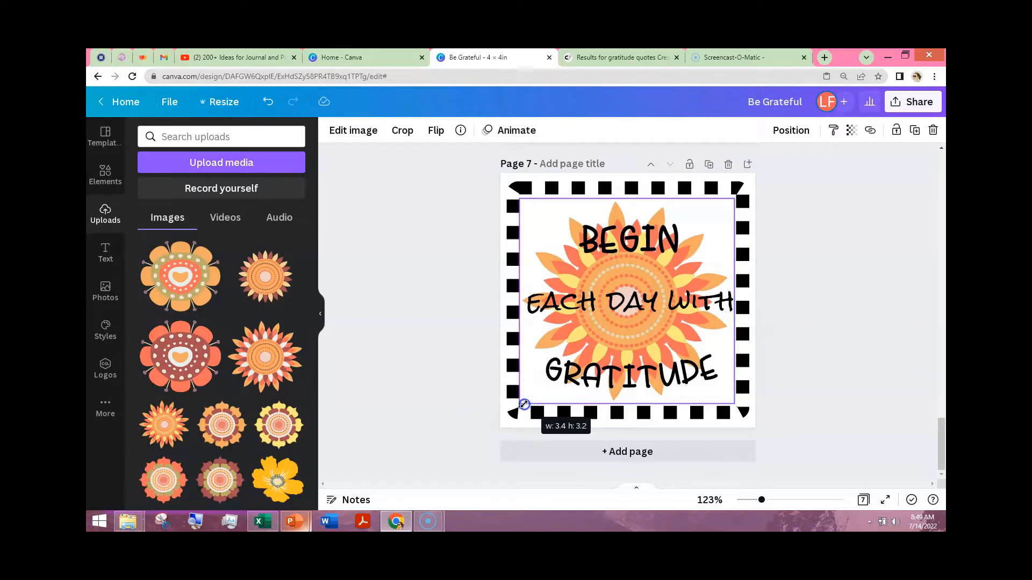
{"action": "left_click", "coordinate": [378, 334]}
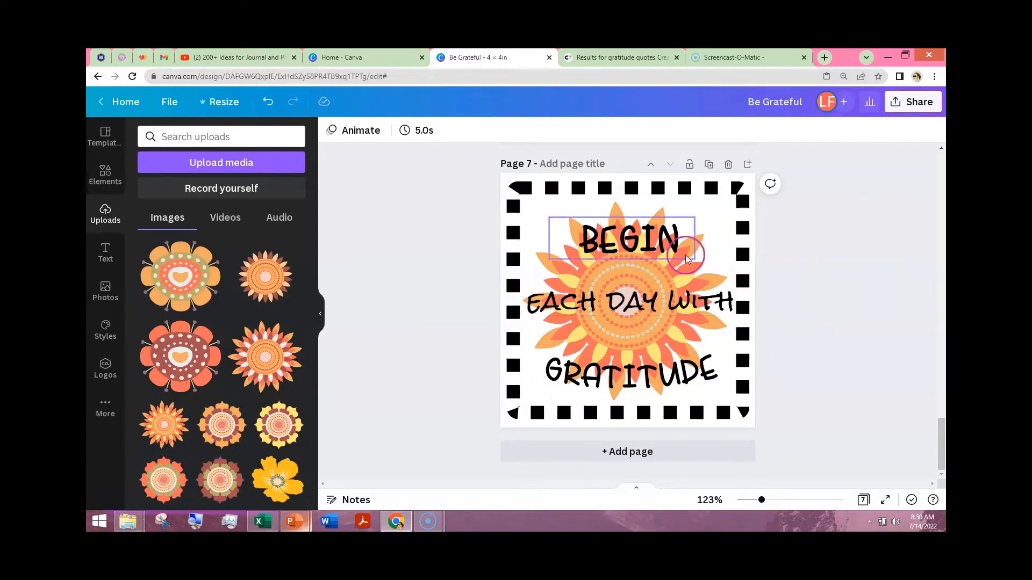
{"action": "left_click", "coordinate": [697, 272]}
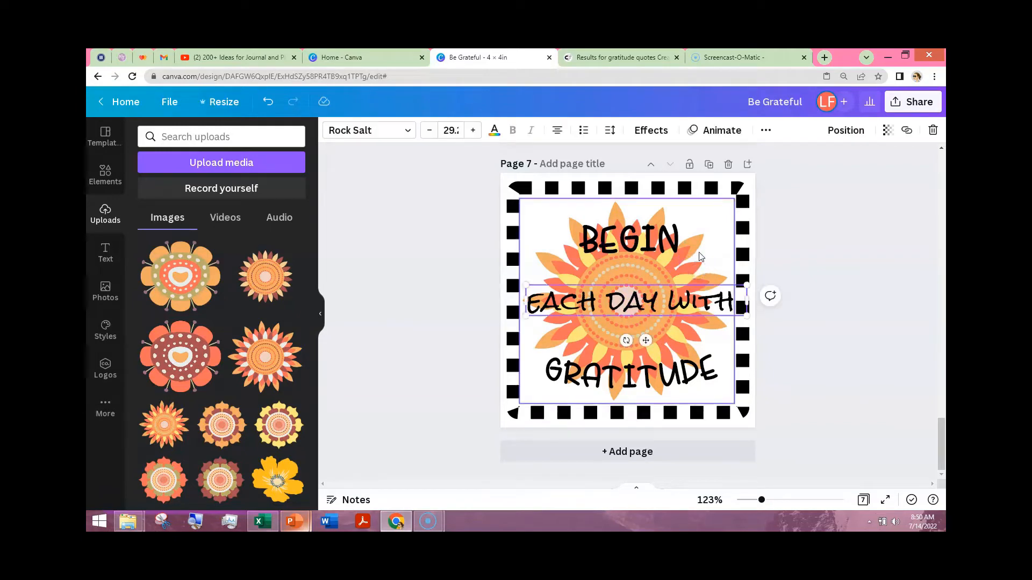
{"action": "left_click", "coordinate": [700, 256]}
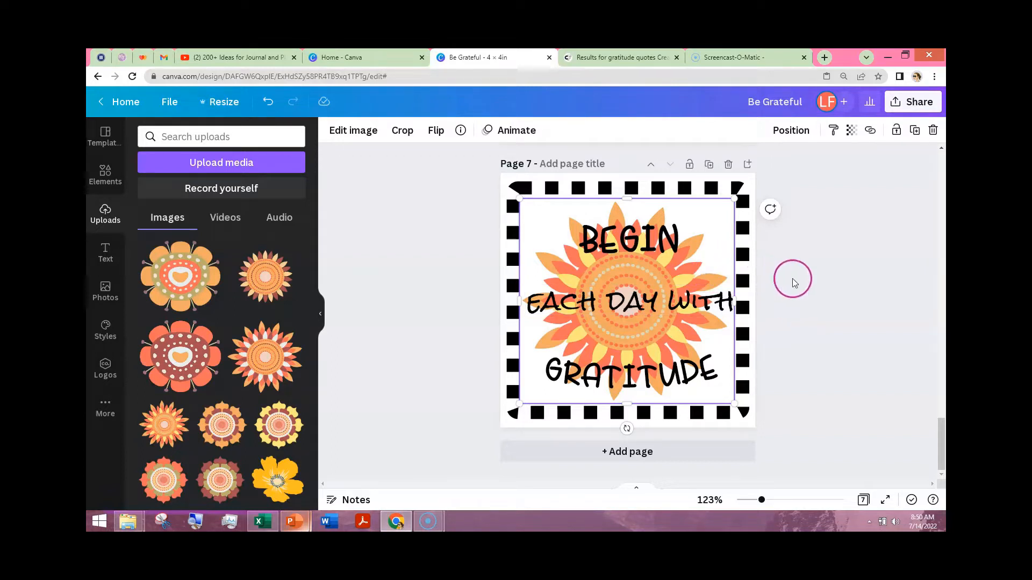
{"action": "left_click", "coordinate": [808, 271]}
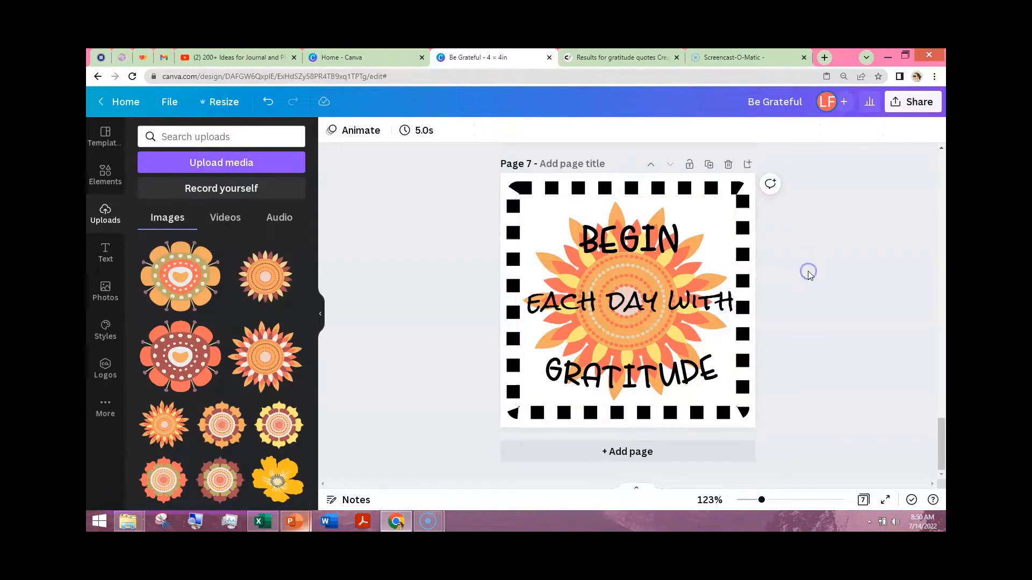
{"action": "left_click", "coordinate": [675, 263]}
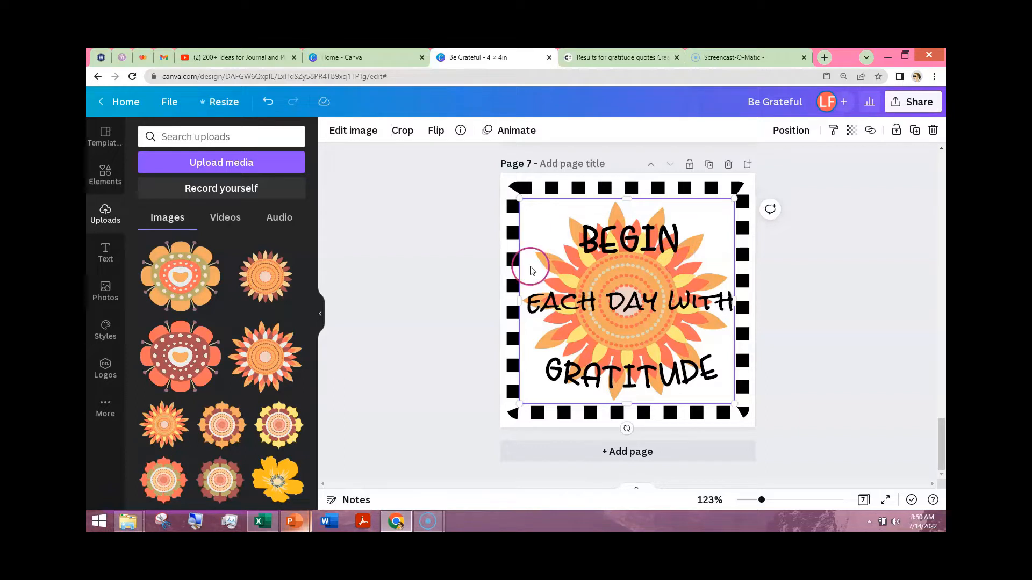
- Try a coral sampled from the flower on the dotted border, and recolor the border with the light orange #EBA966 sampled from a petal
{"action": "left_click", "coordinate": [512, 272]}
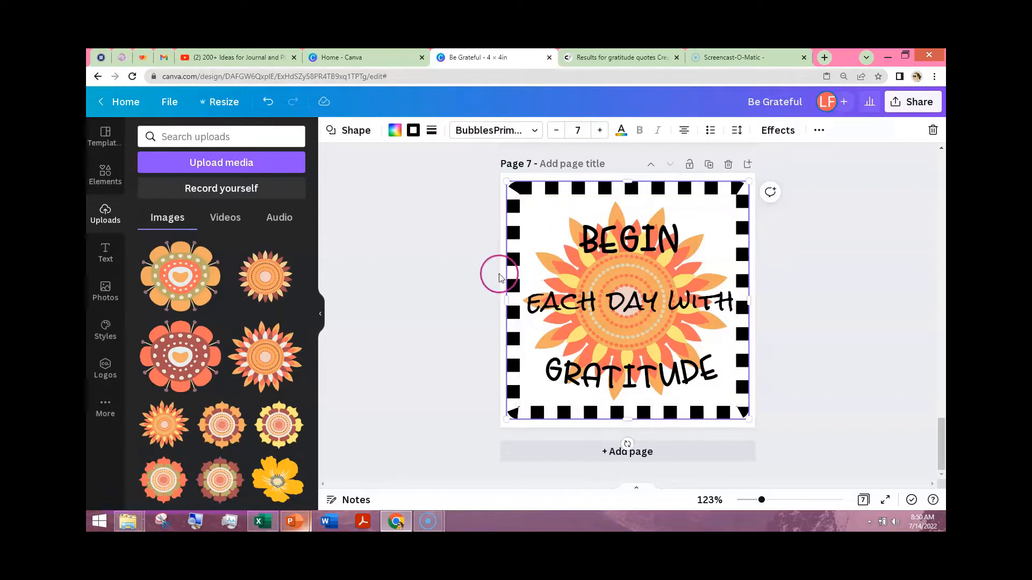
{"action": "left_click", "coordinate": [412, 134]}
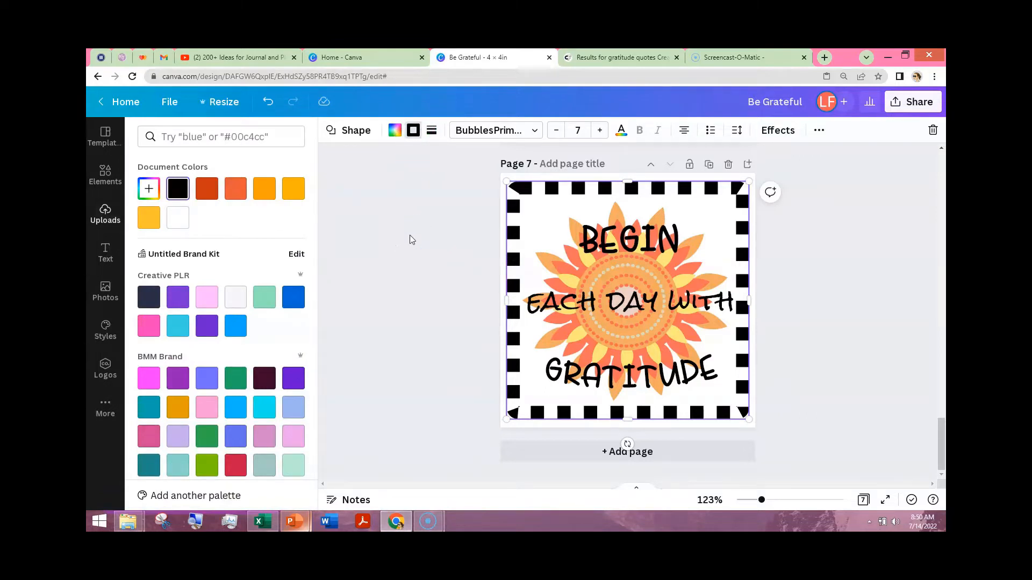
{"action": "left_click", "coordinate": [150, 189]}
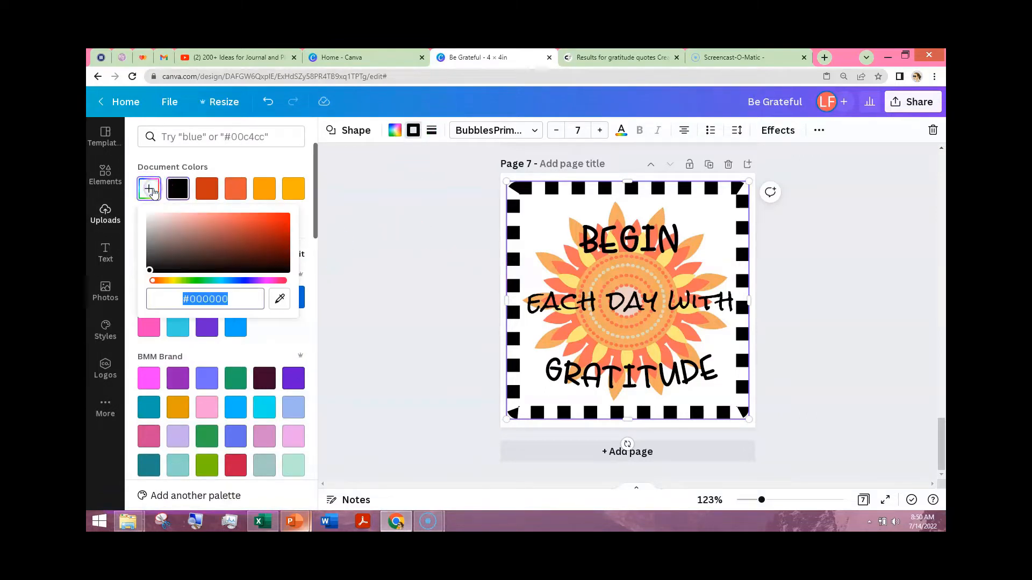
{"action": "left_click", "coordinate": [281, 299]}
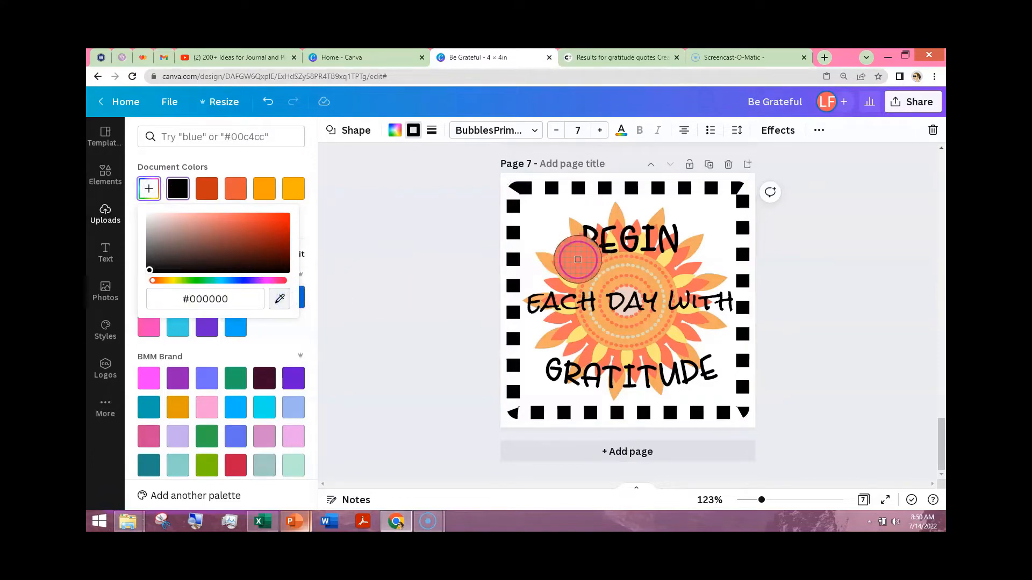
{"action": "left_click", "coordinate": [578, 259]}
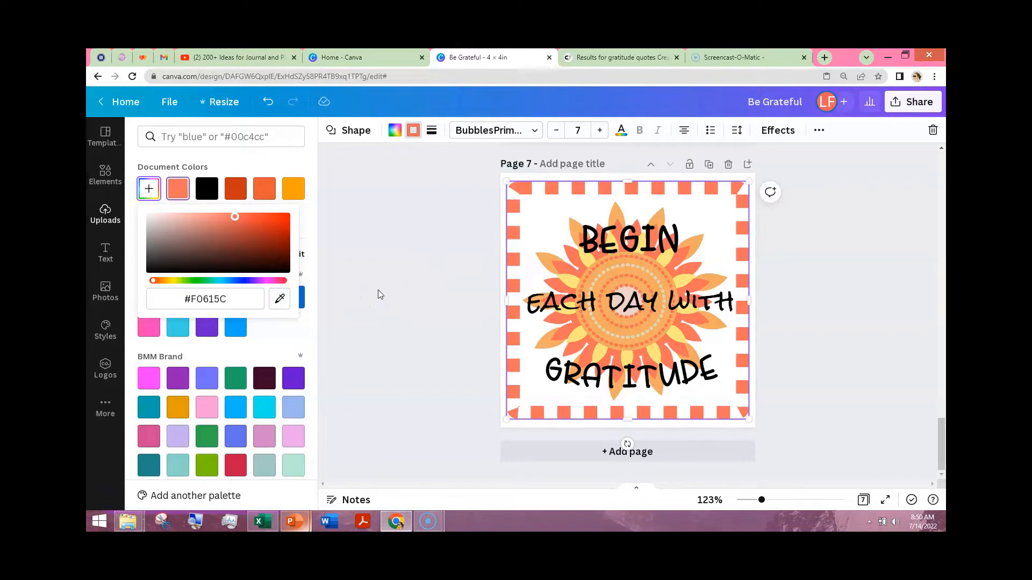
{"action": "left_click", "coordinate": [279, 299]}
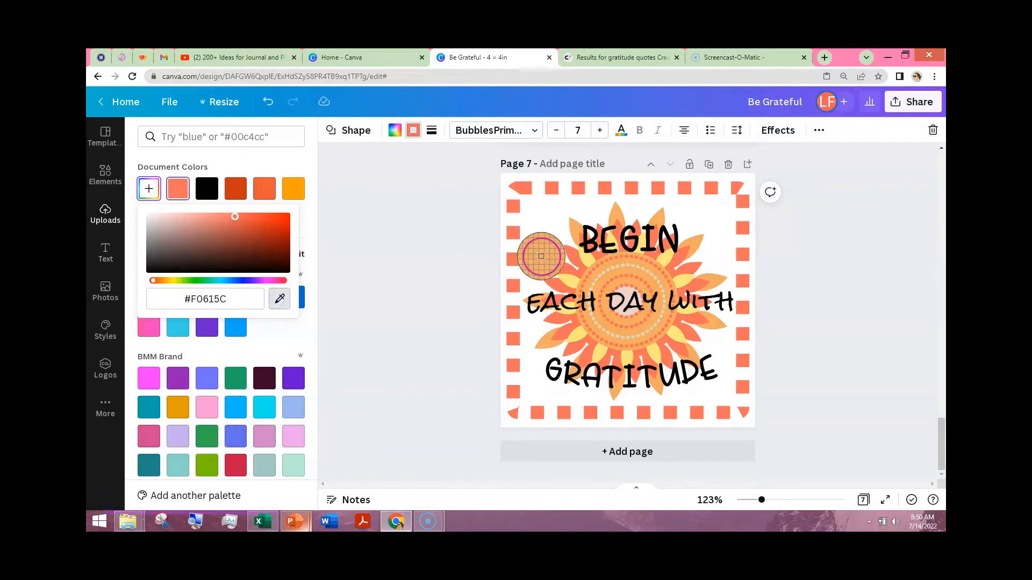
{"action": "left_click", "coordinate": [542, 257]}
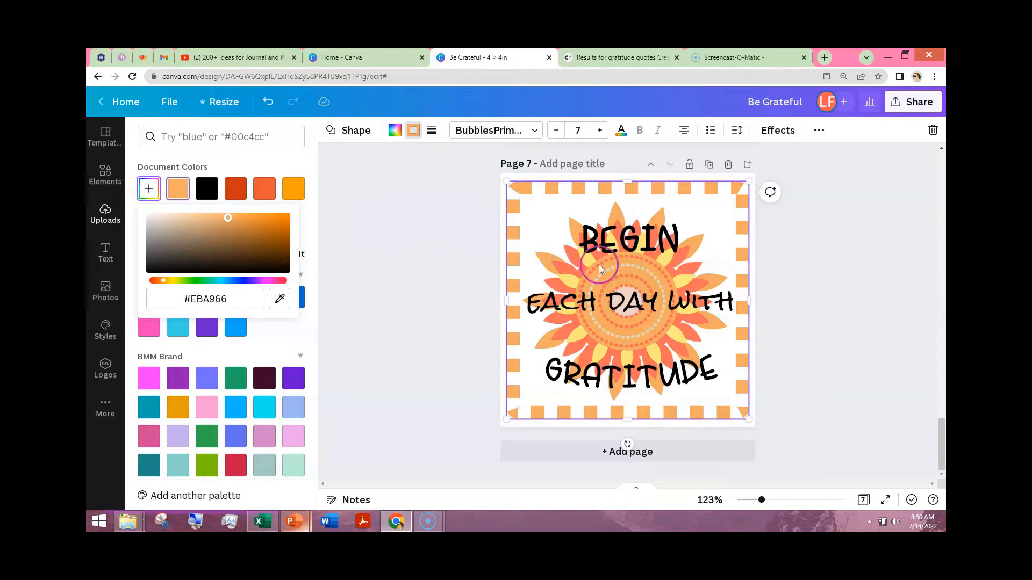
{"action": "left_click", "coordinate": [932, 242]}
- Fade the flower behind the quote by lowering its transparency value to about 76
{"action": "left_click", "coordinate": [696, 268]}
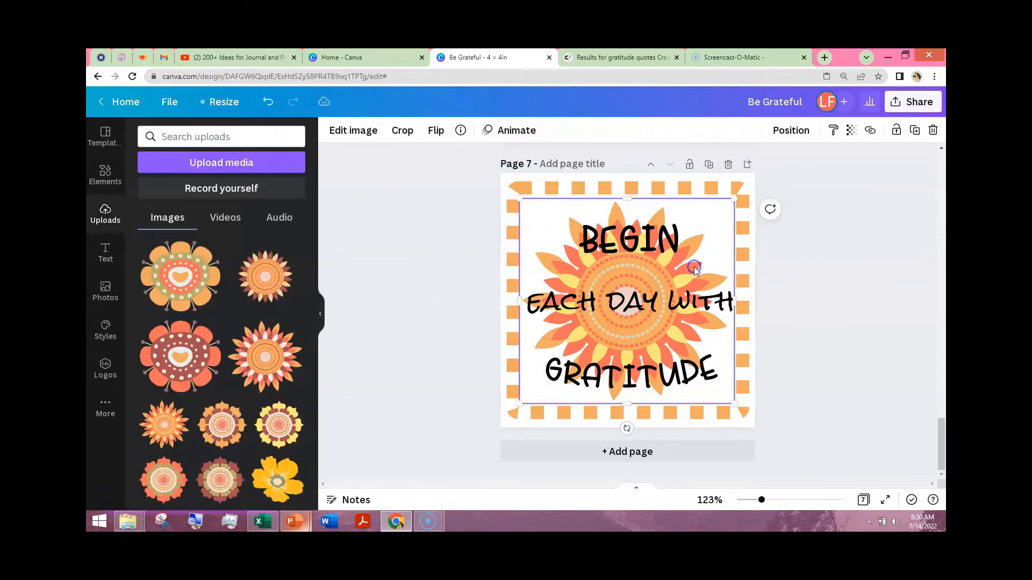
{"action": "left_click", "coordinate": [853, 131]}
{"action": "left_click", "coordinate": [847, 177]}
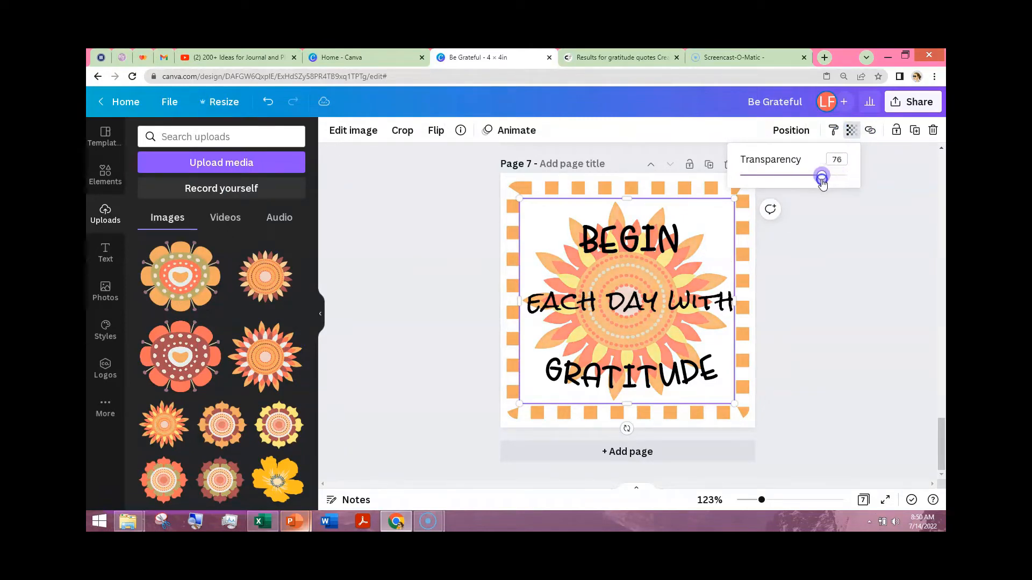
{"action": "left_click", "coordinate": [830, 276]}
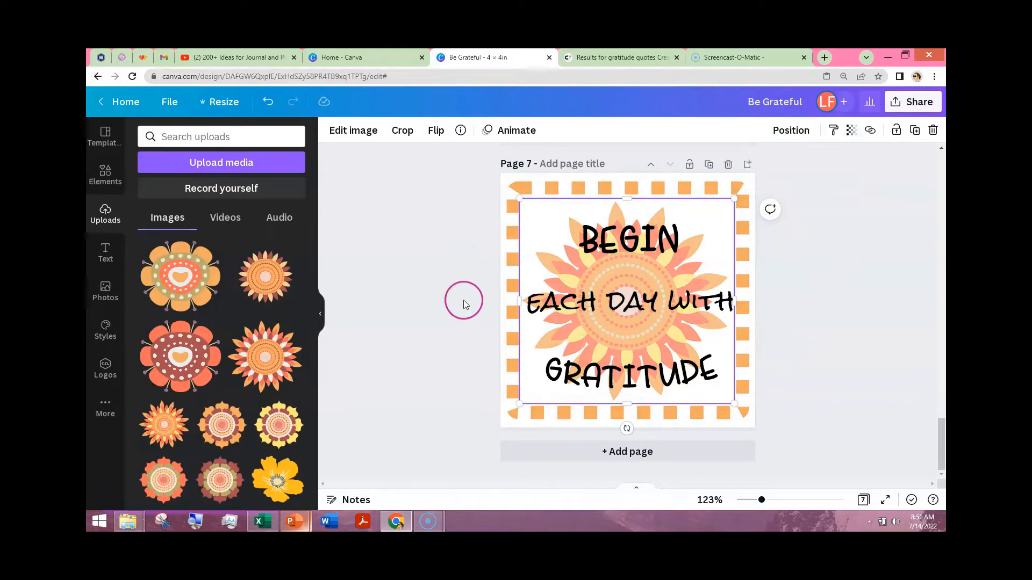
{"action": "left_click", "coordinate": [428, 316]}
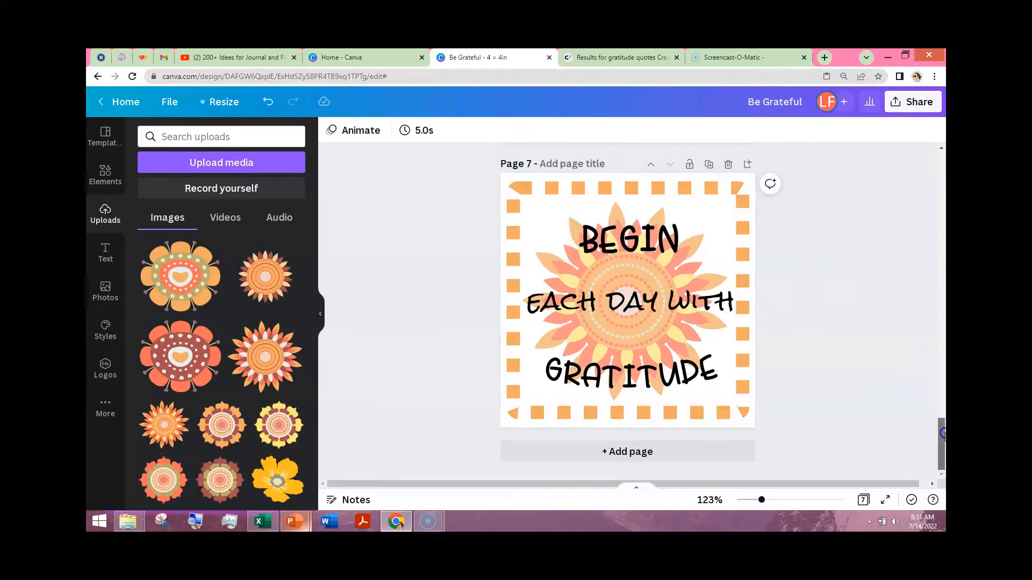
- On page 6, add the recently used rounded square behind the quote, moving CHANGES down out of the way, and enlarge it to nearly fill the page
{"action": "left_click_drag", "start_coordinate": [942, 434], "coordinate": [942, 388]}
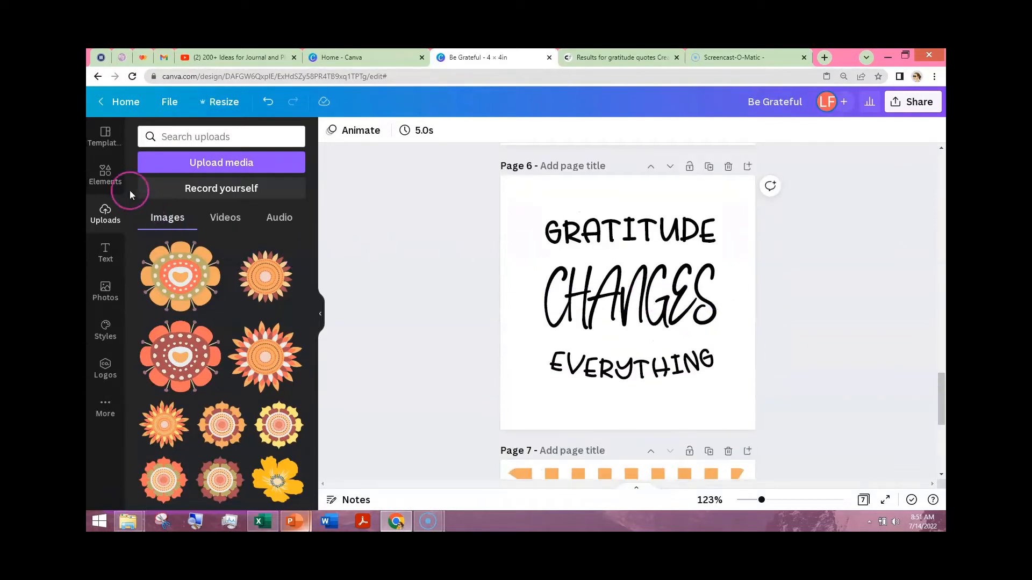
{"action": "left_click", "coordinate": [106, 175]}
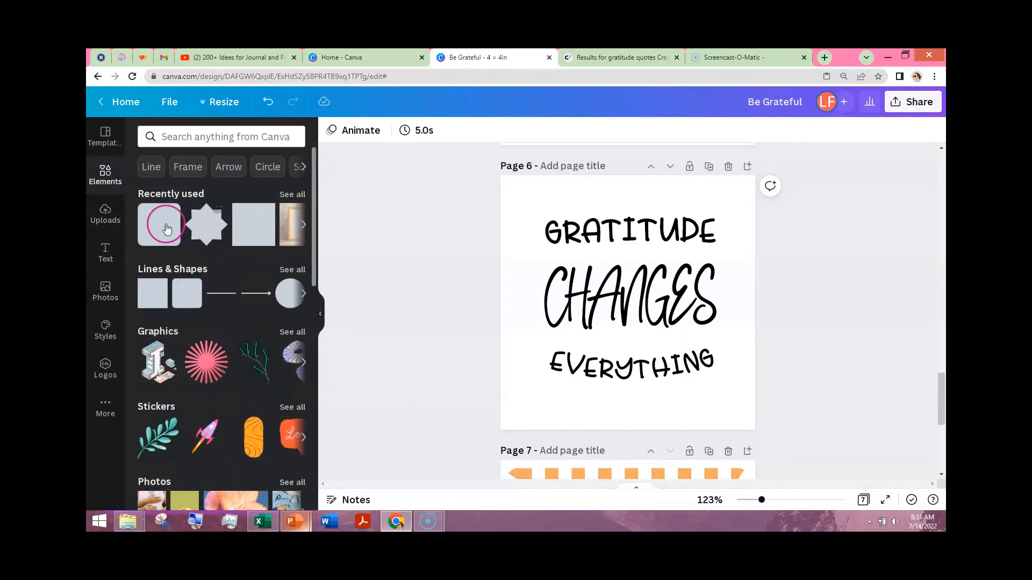
{"action": "left_click", "coordinate": [418, 253]}
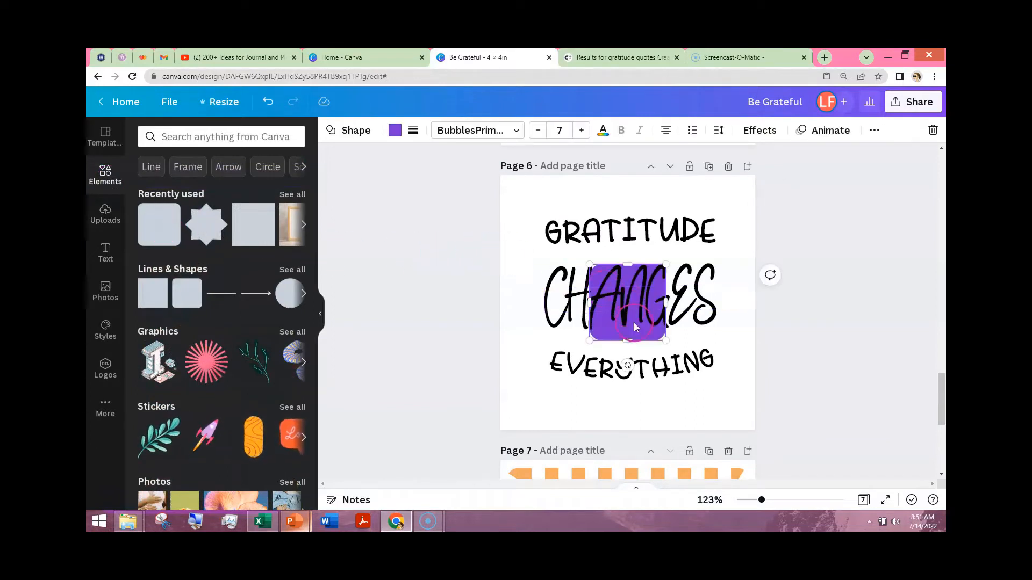
{"action": "left_click", "coordinate": [814, 349]}
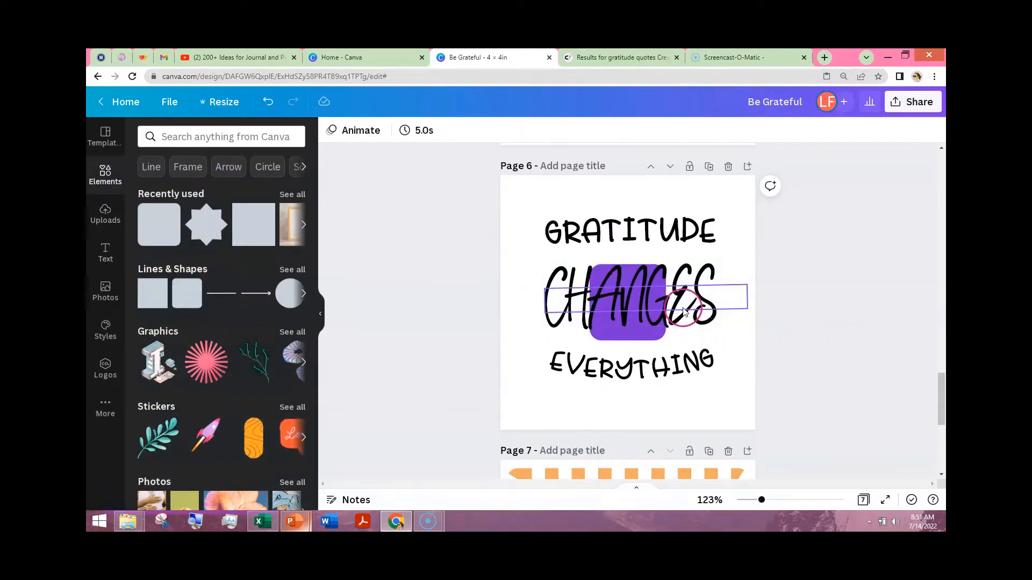
{"action": "left_click_drag", "start_coordinate": [684, 311], "coordinate": [685, 350]}
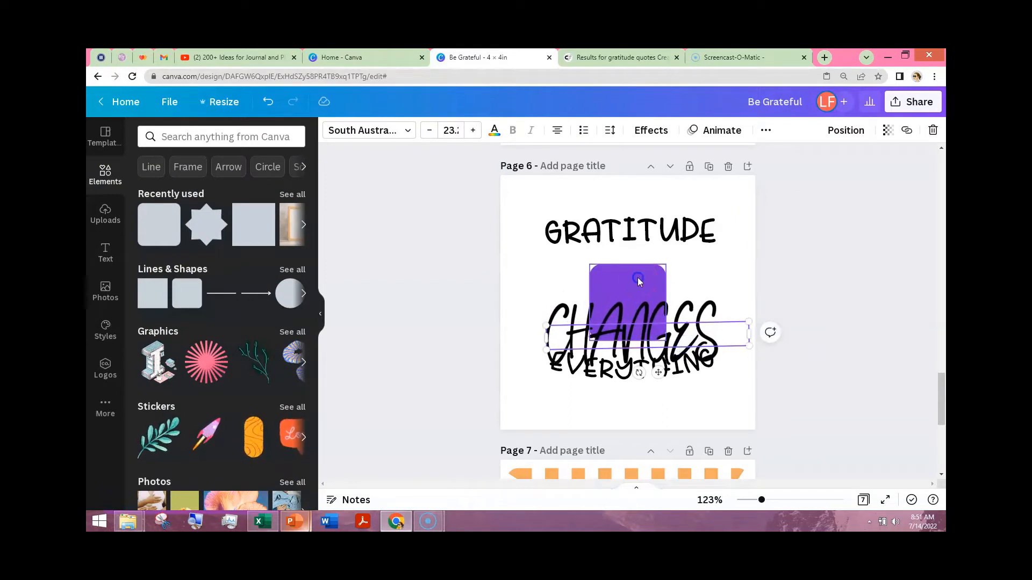
{"action": "left_click_drag", "start_coordinate": [632, 267], "coordinate": [557, 194]}
{"action": "left_click_drag", "start_coordinate": [584, 256], "coordinate": [749, 425]}
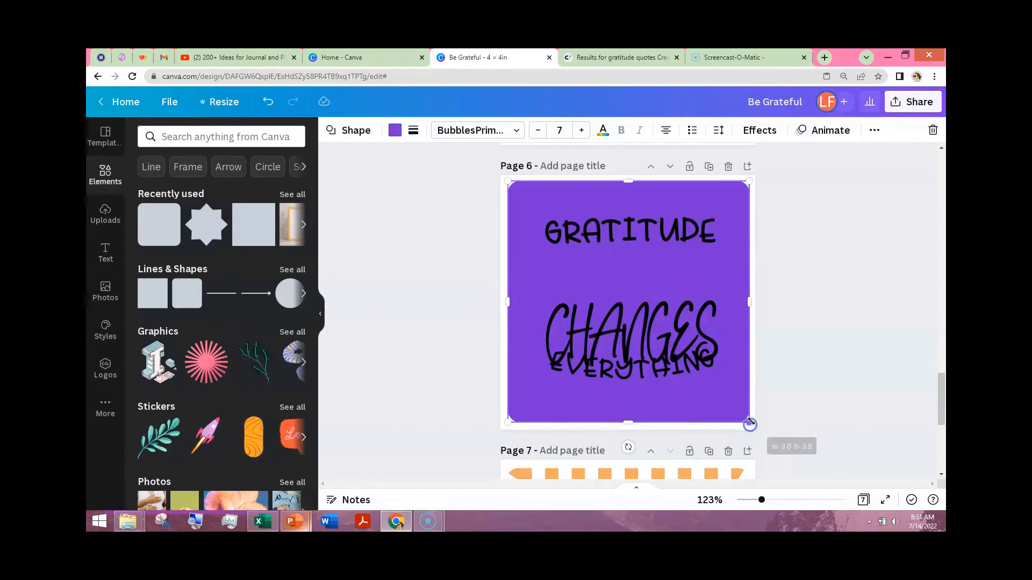
- Align the purple rounded square to the middle and center of the page
{"action": "left_click", "coordinate": [875, 132]}
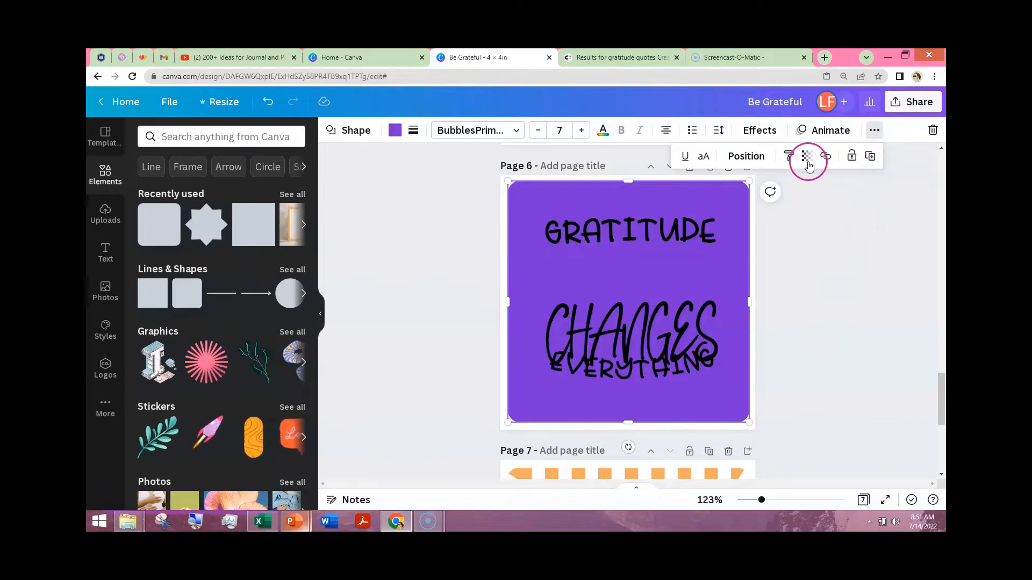
{"action": "left_click", "coordinate": [745, 156]}
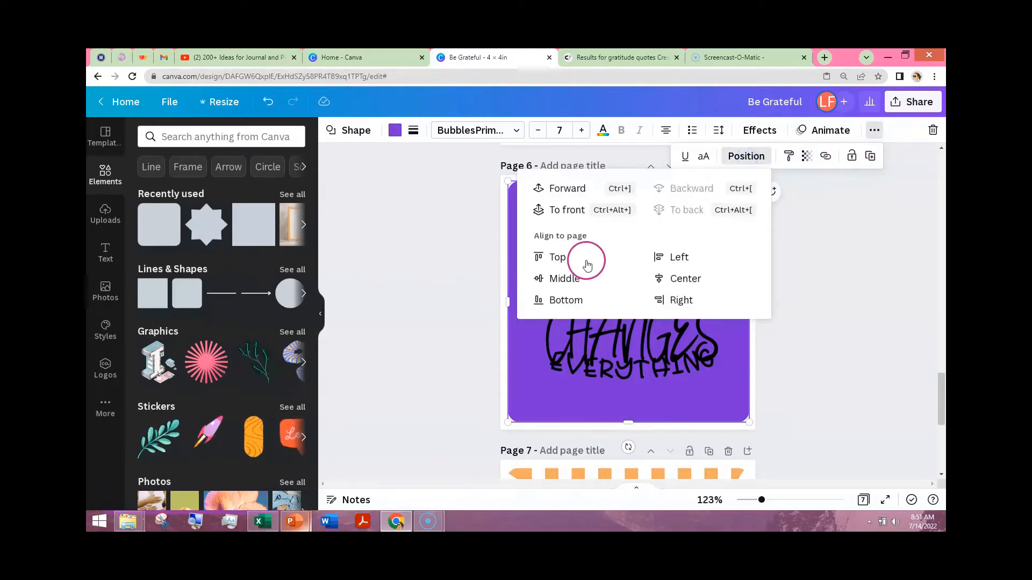
{"action": "left_click", "coordinate": [565, 279]}
{"action": "left_click", "coordinate": [682, 278]}
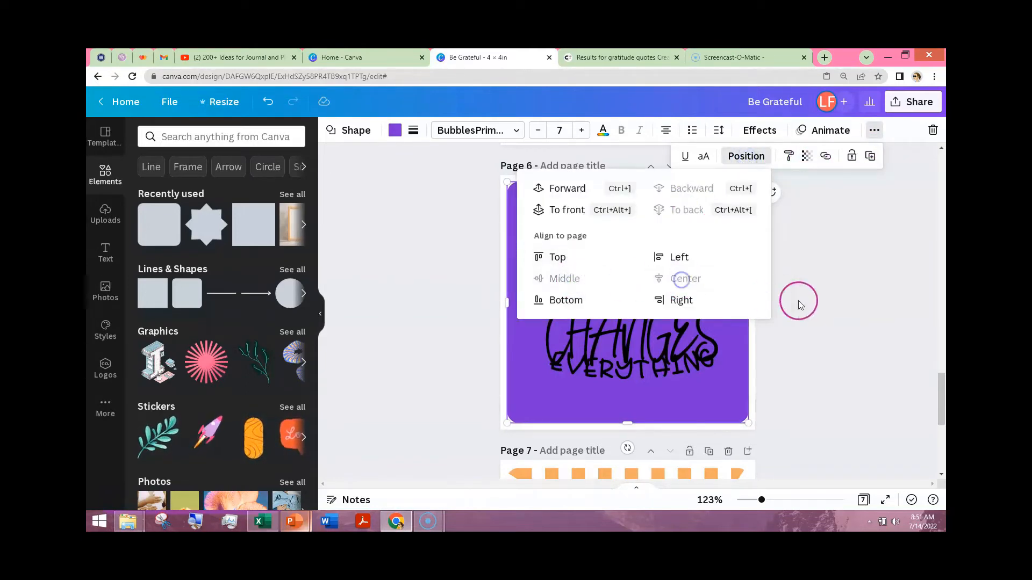
{"action": "left_click", "coordinate": [799, 304]}
- Move the word CHANGES back up between GRATITUDE and EVERYTHING
{"action": "left_click", "coordinate": [655, 294]}
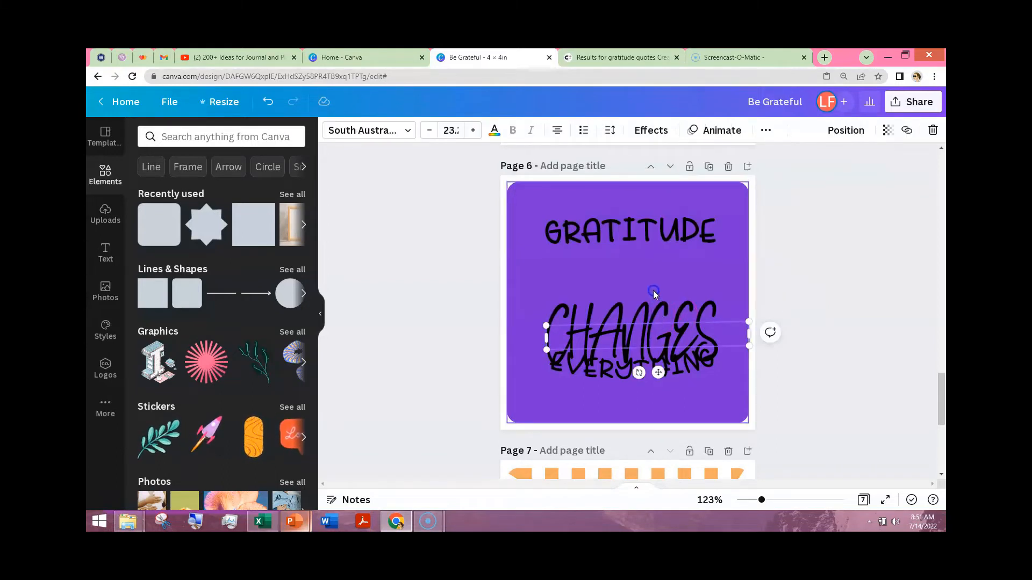
{"action": "left_click", "coordinate": [396, 272]}
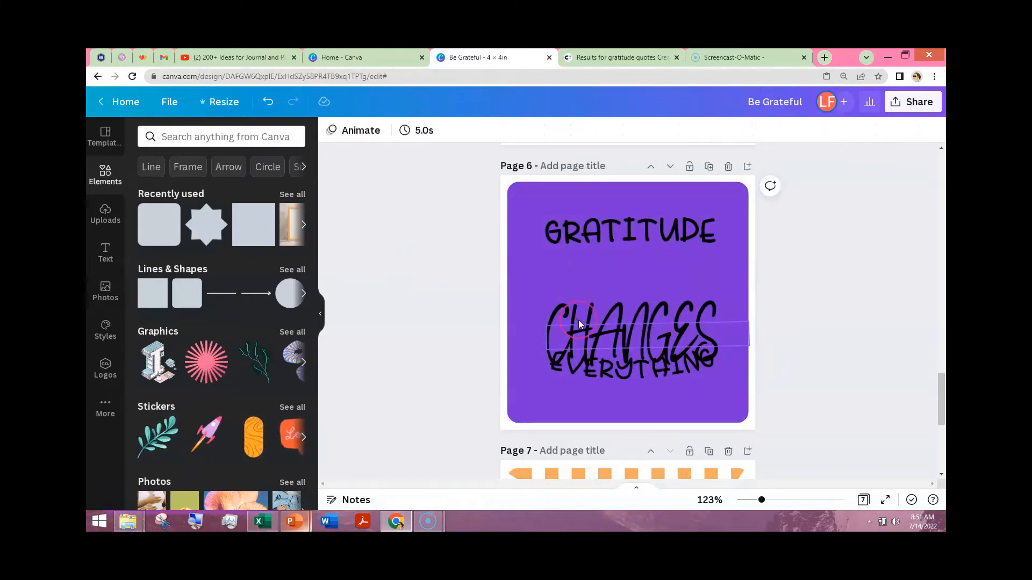
{"action": "left_click", "coordinate": [579, 299]}
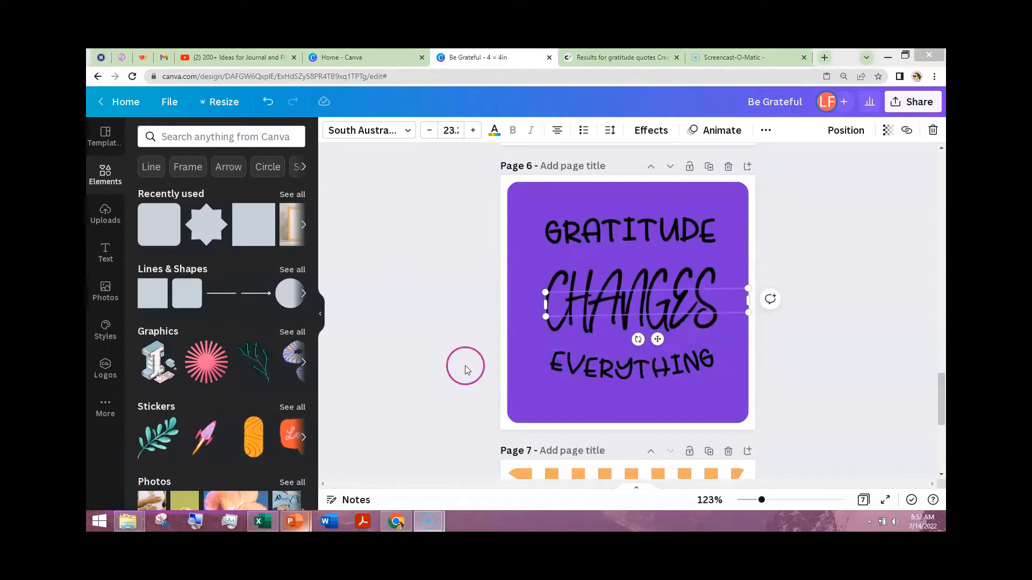
- Change the fill color of the purple rounded square on page 6 to white
{"action": "left_click", "coordinate": [517, 196]}
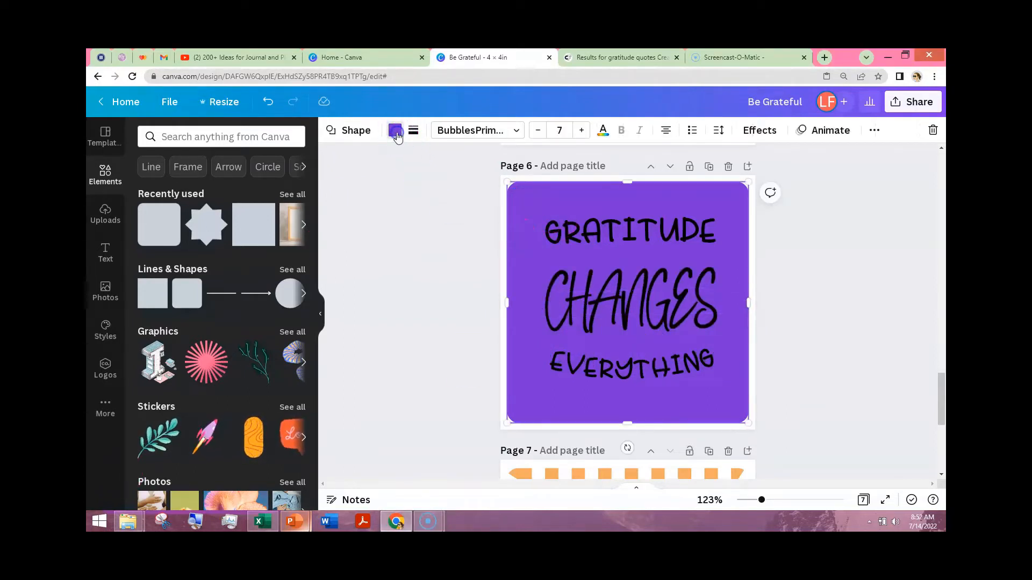
{"action": "left_click", "coordinate": [395, 130]}
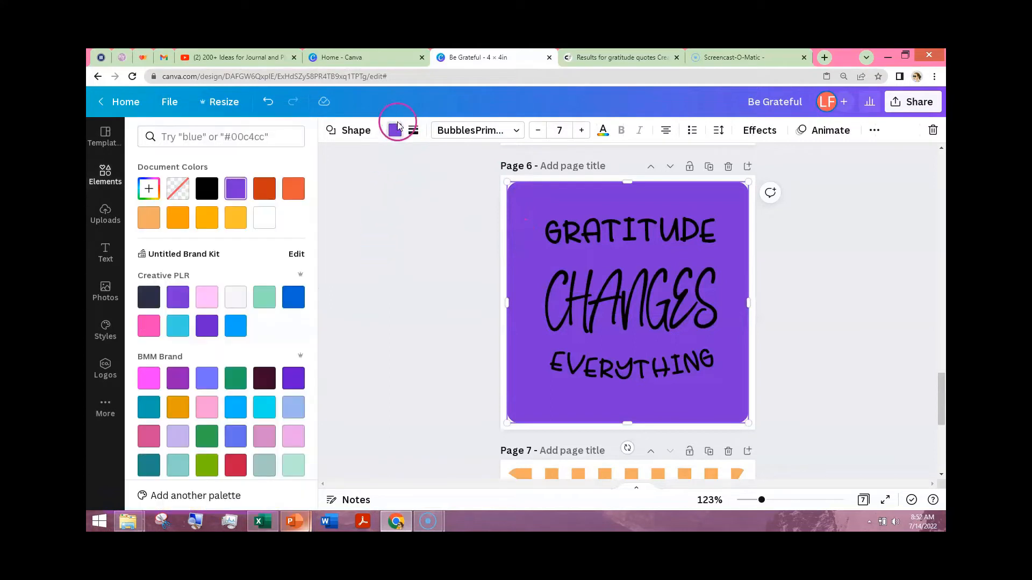
{"action": "left_click", "coordinate": [264, 217]}
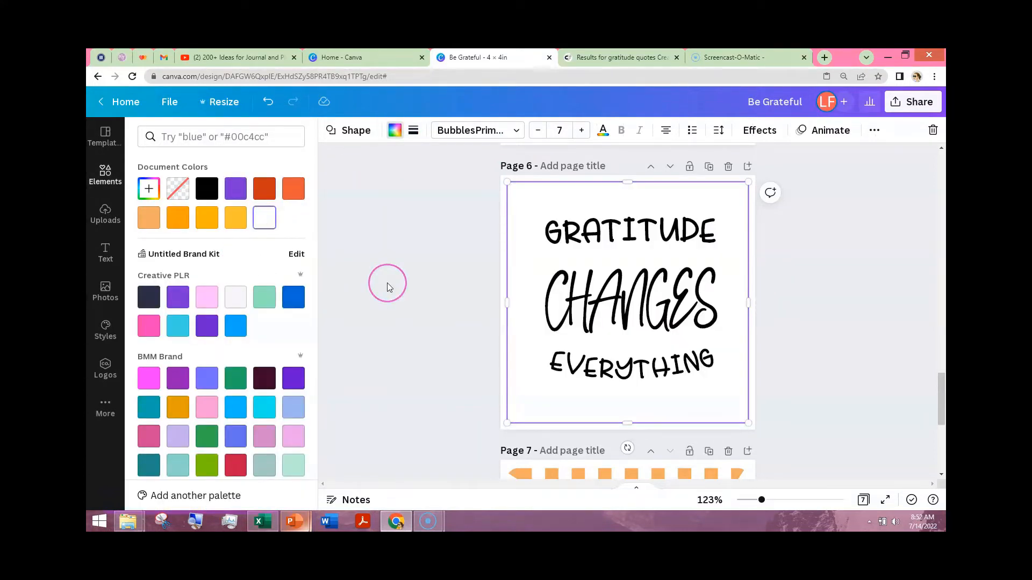
- Give the white square on page 6 a border with a weight of 20 in the dotted style with small blocks
{"action": "left_click", "coordinate": [413, 130]}
{"action": "left_click", "coordinate": [430, 163]}
{"action": "left_click", "coordinate": [496, 186]}
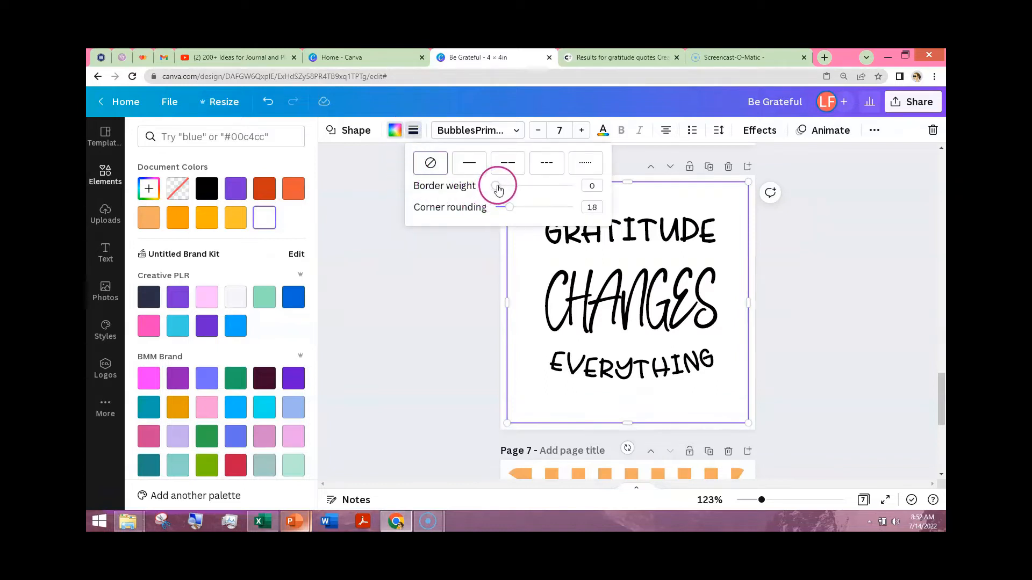
{"action": "left_click_drag", "start_coordinate": [517, 186], "coordinate": [511, 187]}
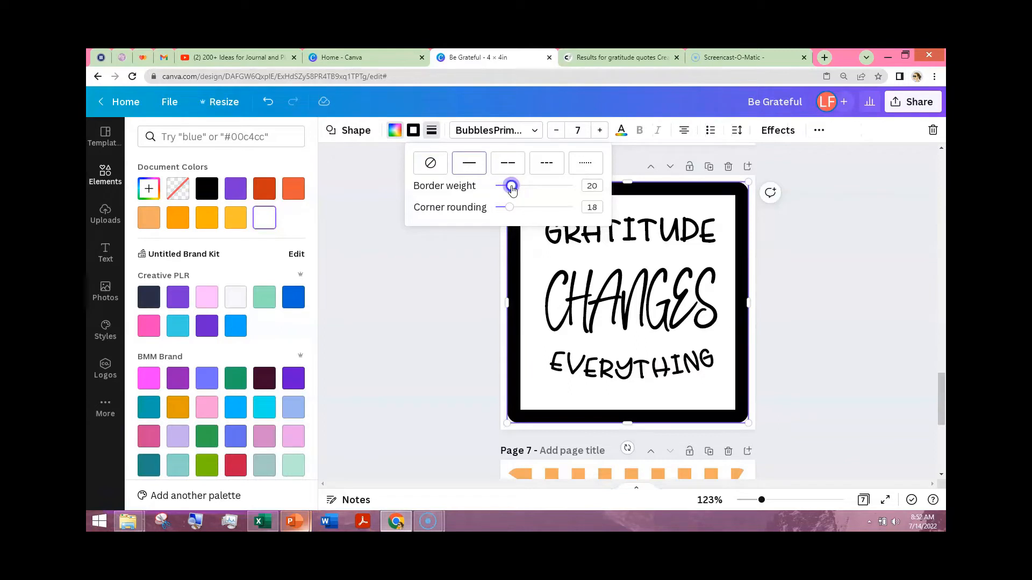
{"action": "left_click", "coordinate": [585, 165]}
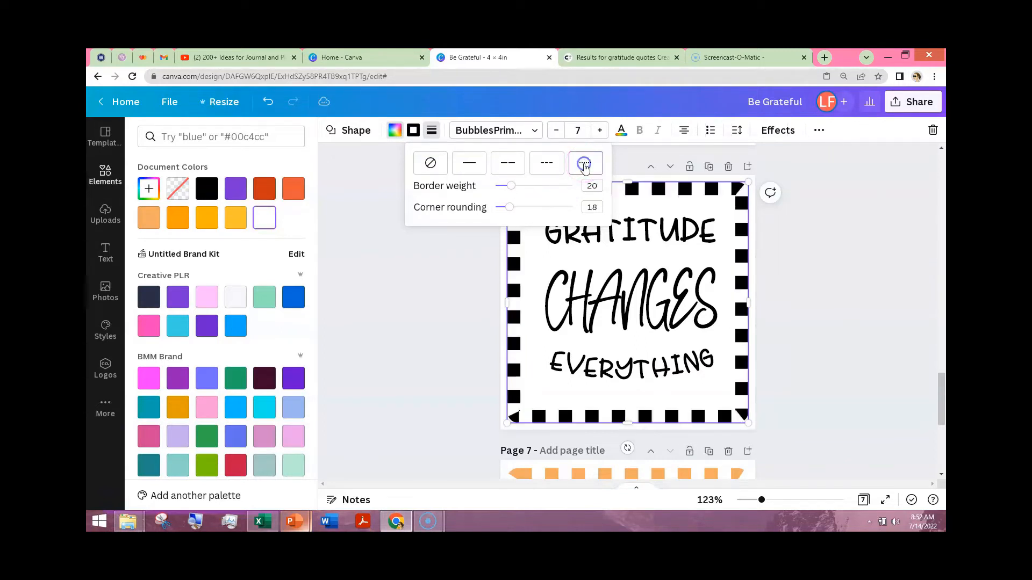
{"action": "left_click", "coordinate": [443, 310]}
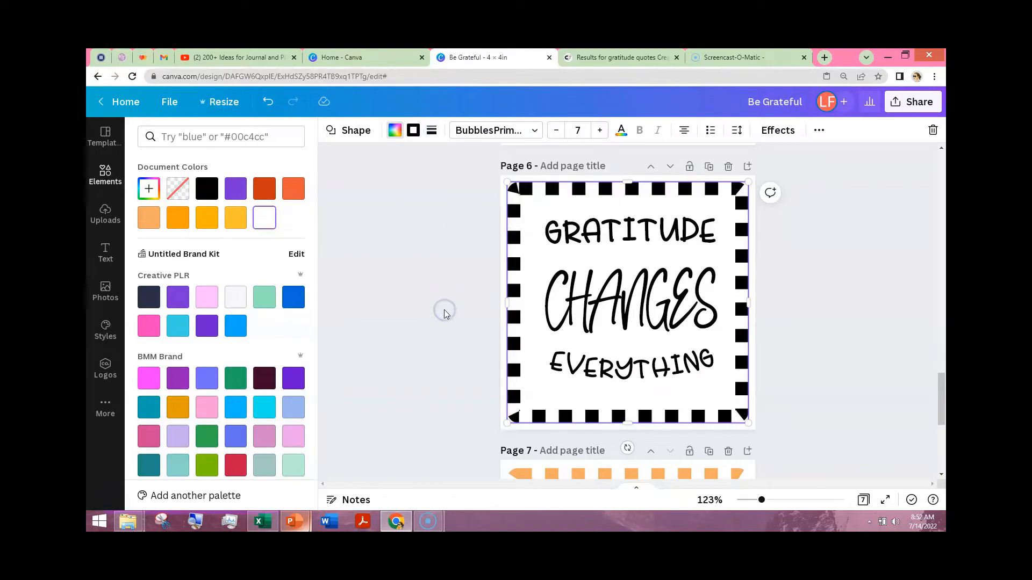
- Add the uploaded orange flower with the heart center to page 6 and enlarge it to nearly fill the area inside the dotted border
{"action": "left_click", "coordinate": [108, 218]}
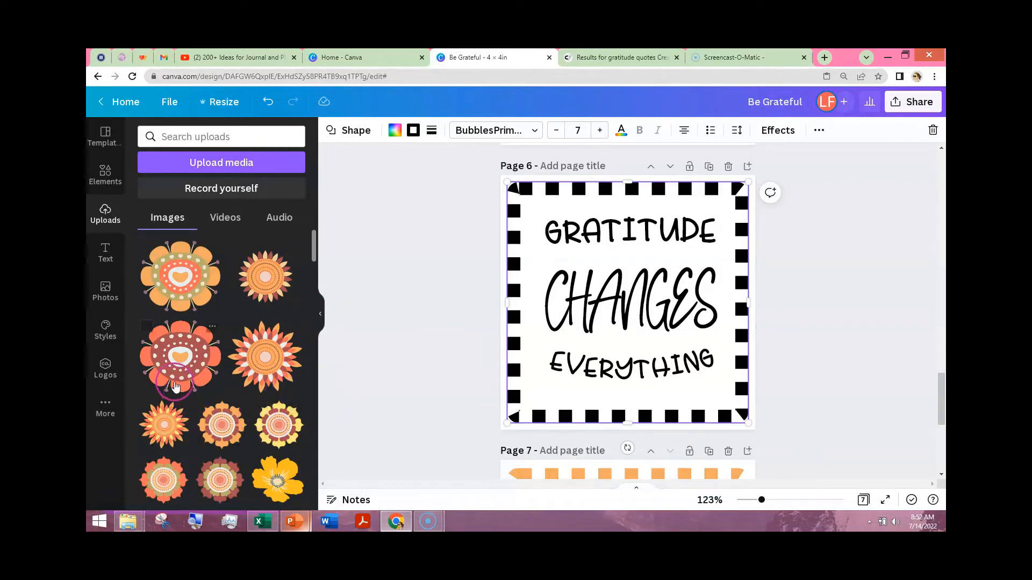
{"action": "left_click", "coordinate": [181, 285]}
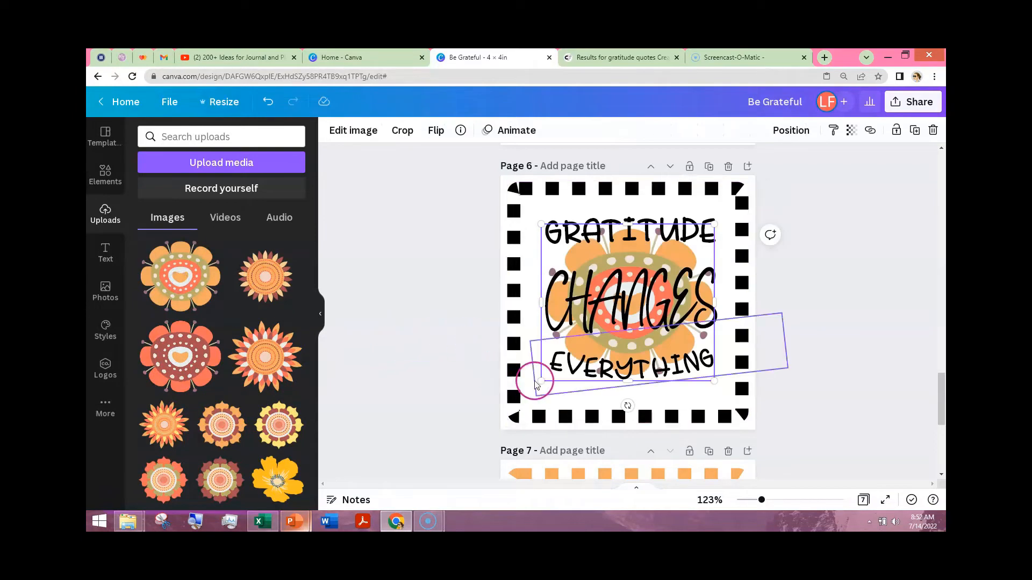
{"action": "left_click_drag", "start_coordinate": [523, 394], "coordinate": [514, 404]}
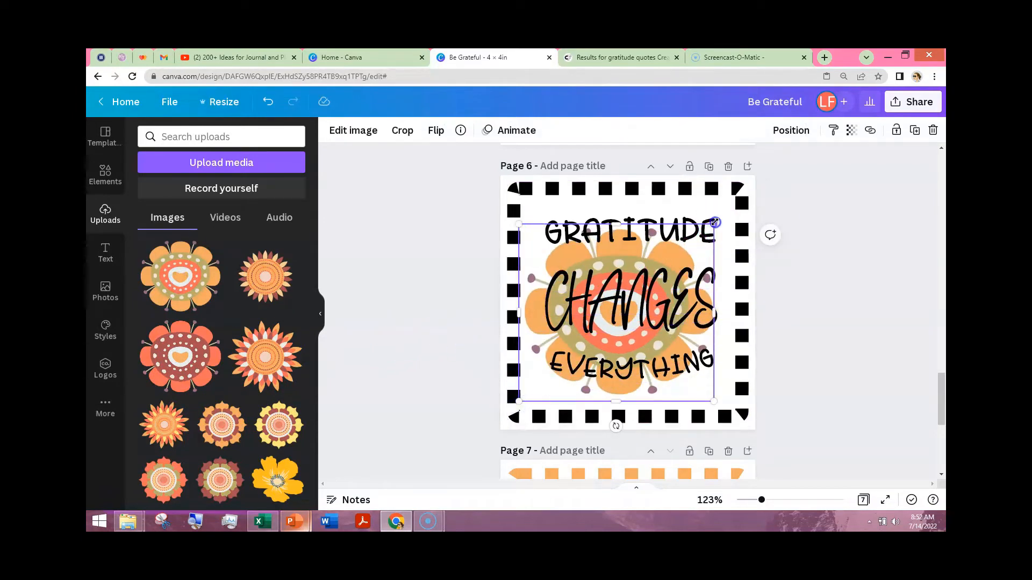
{"action": "left_click_drag", "start_coordinate": [715, 222], "coordinate": [723, 204]}
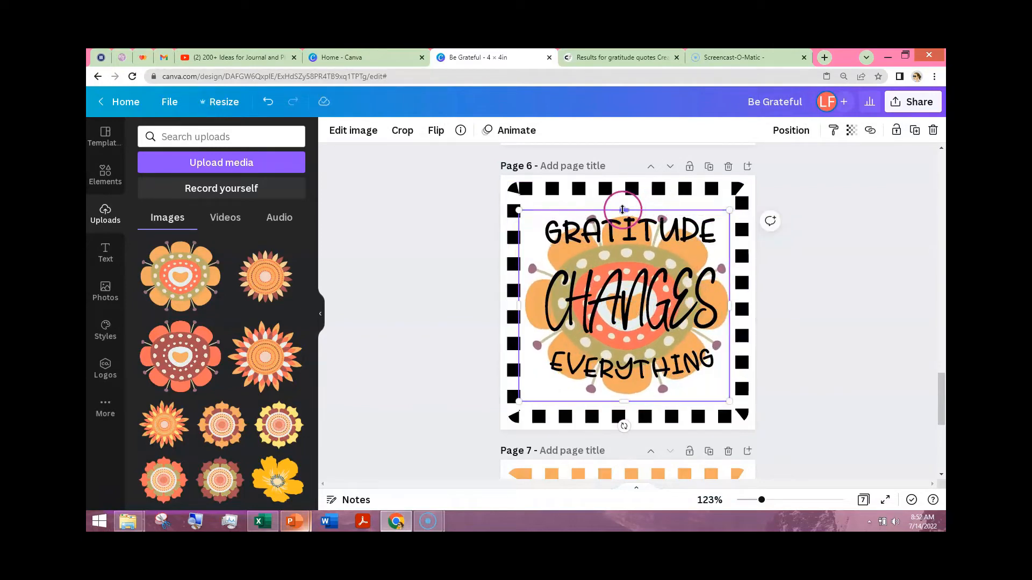
{"action": "left_click_drag", "start_coordinate": [621, 202], "coordinate": [621, 201]}
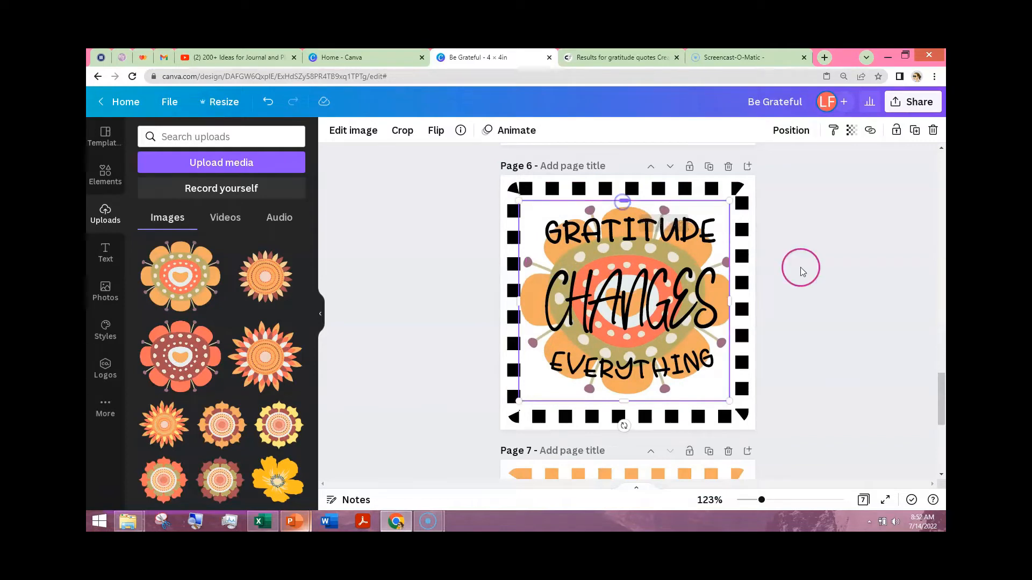
{"action": "left_click", "coordinate": [850, 295]}
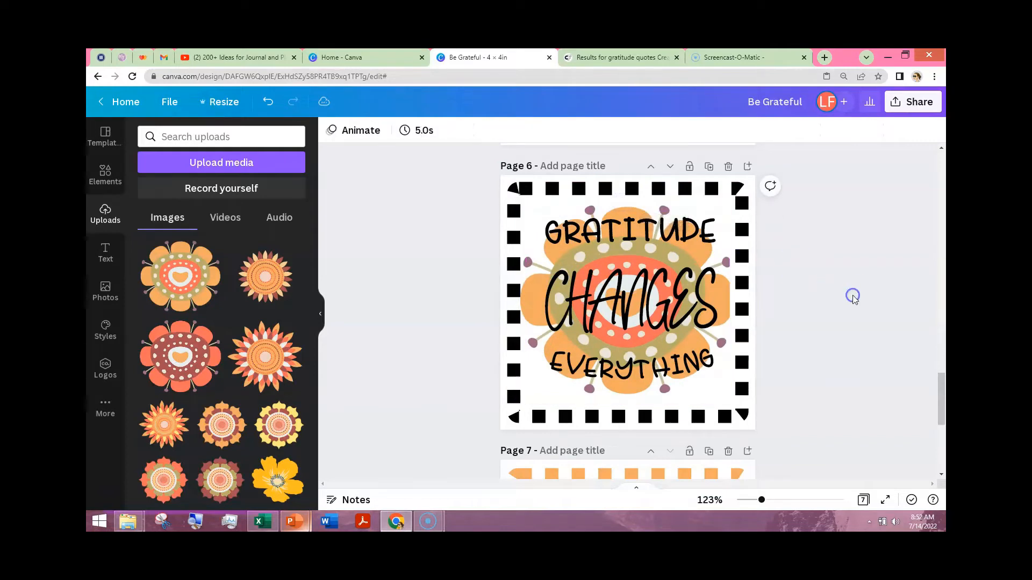
- Align the orange flower on page 6 to the middle and center of the page
{"action": "left_click", "coordinate": [719, 311]}
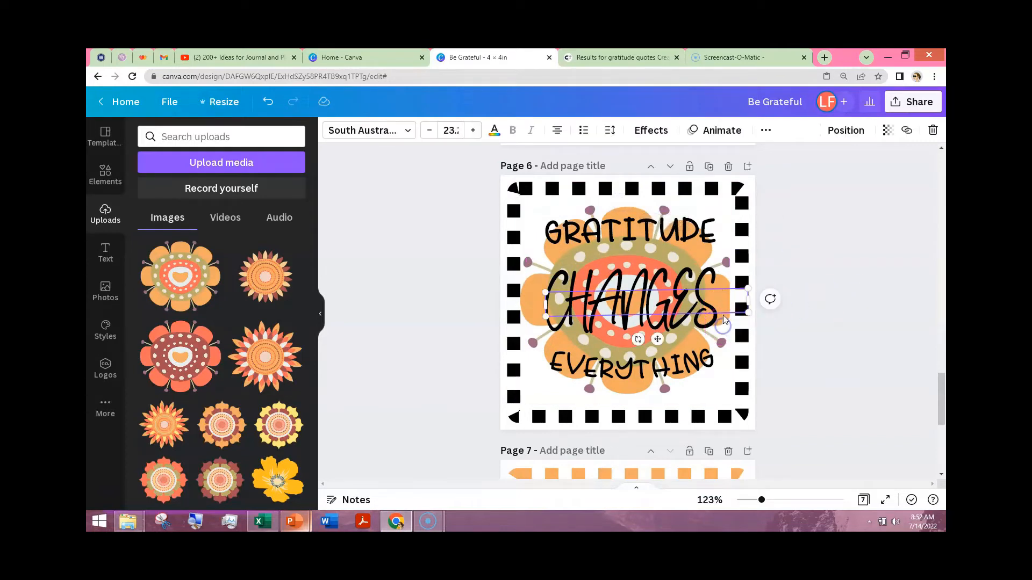
{"action": "left_click", "coordinate": [704, 258]}
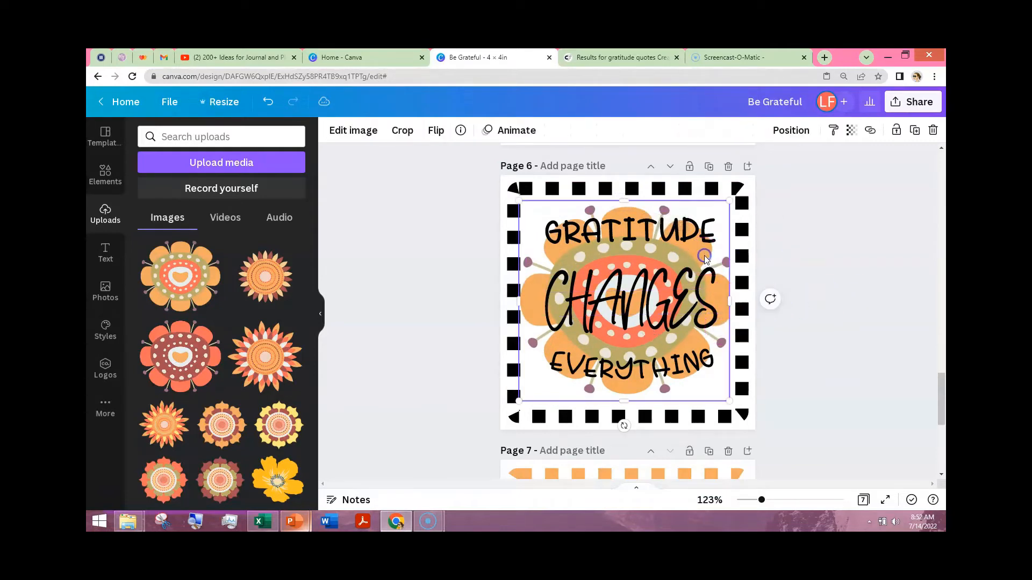
{"action": "left_click", "coordinate": [790, 130]}
{"action": "left_click", "coordinate": [619, 252]}
{"action": "left_click", "coordinate": [732, 253]}
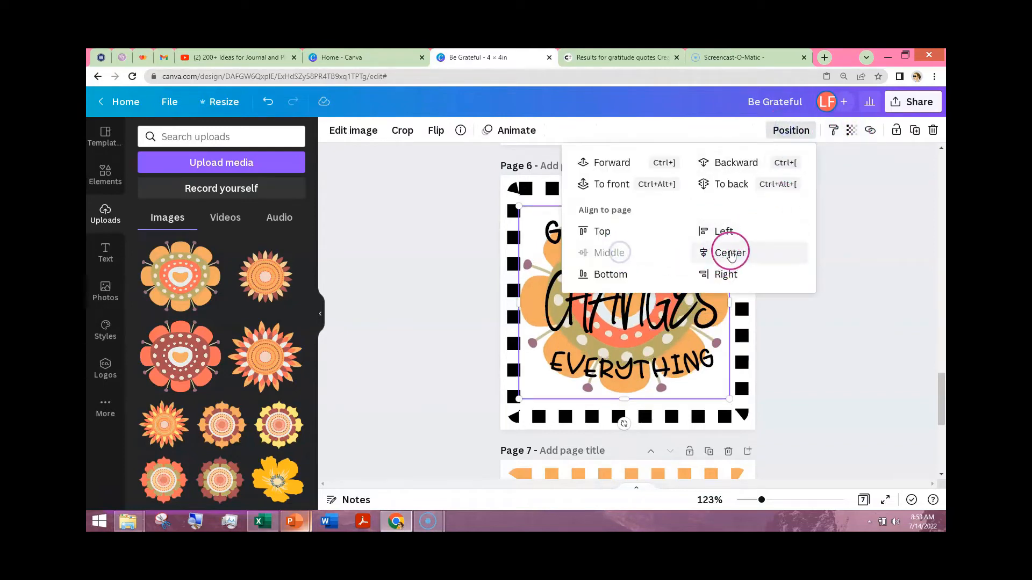
{"action": "left_click", "coordinate": [821, 299]}
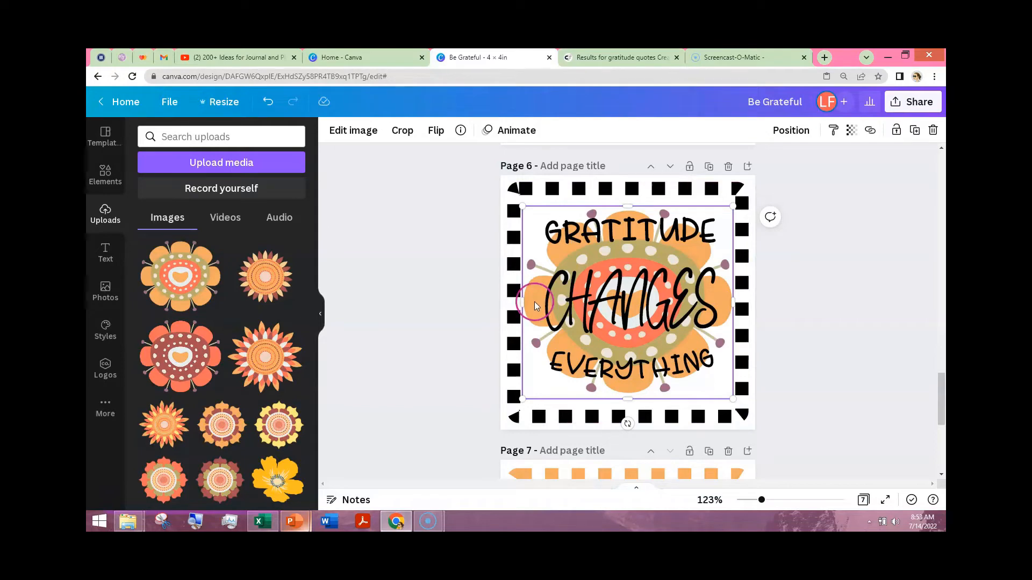
- Recolor the dotted border of the white square on page 6 with the coral sampled from the flower's inner ring
{"action": "left_click", "coordinate": [513, 249]}
{"action": "left_click", "coordinate": [528, 325]}
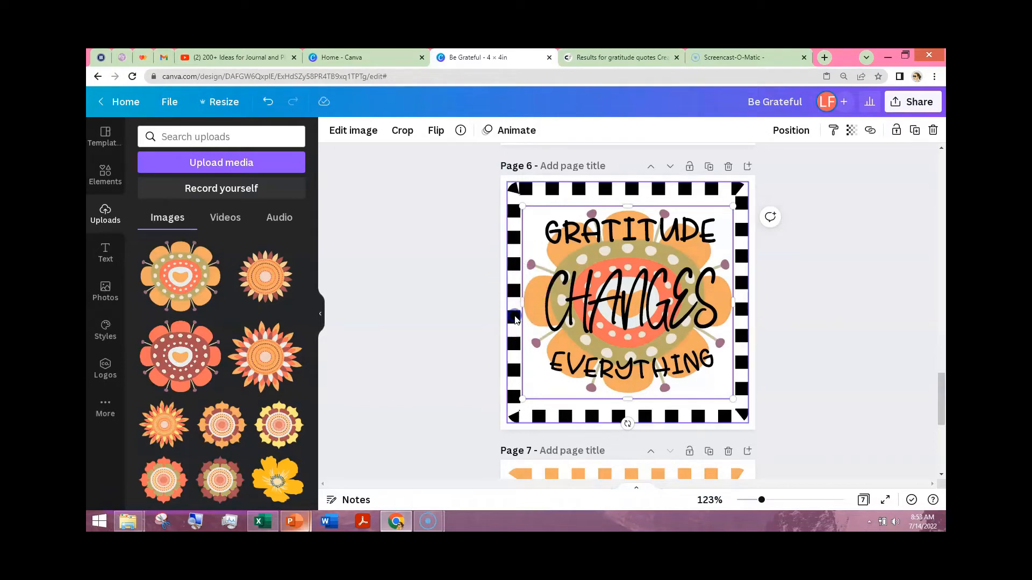
{"action": "left_click", "coordinate": [515, 320]}
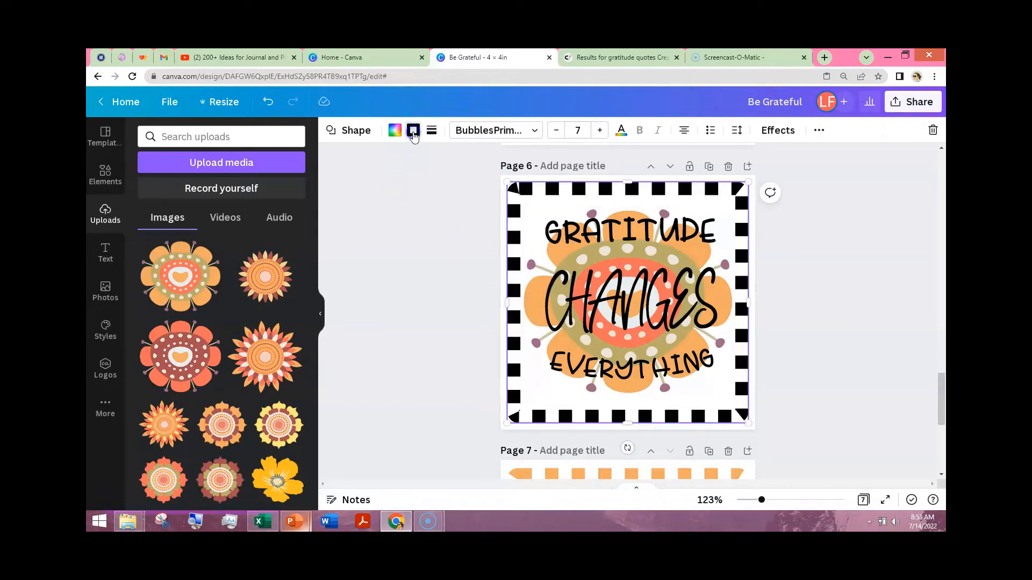
{"action": "left_click", "coordinate": [413, 131]}
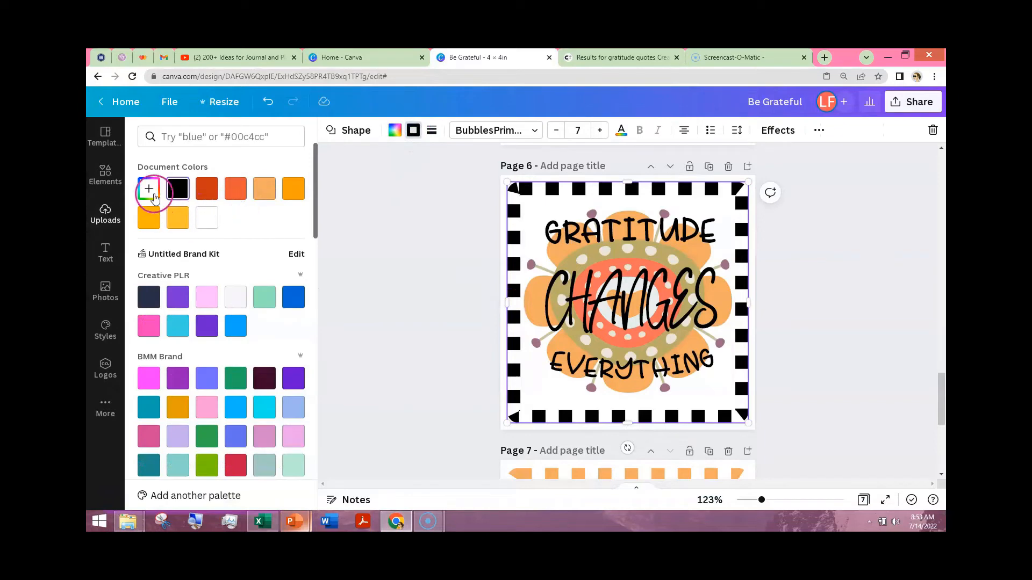
{"action": "left_click", "coordinate": [293, 199]}
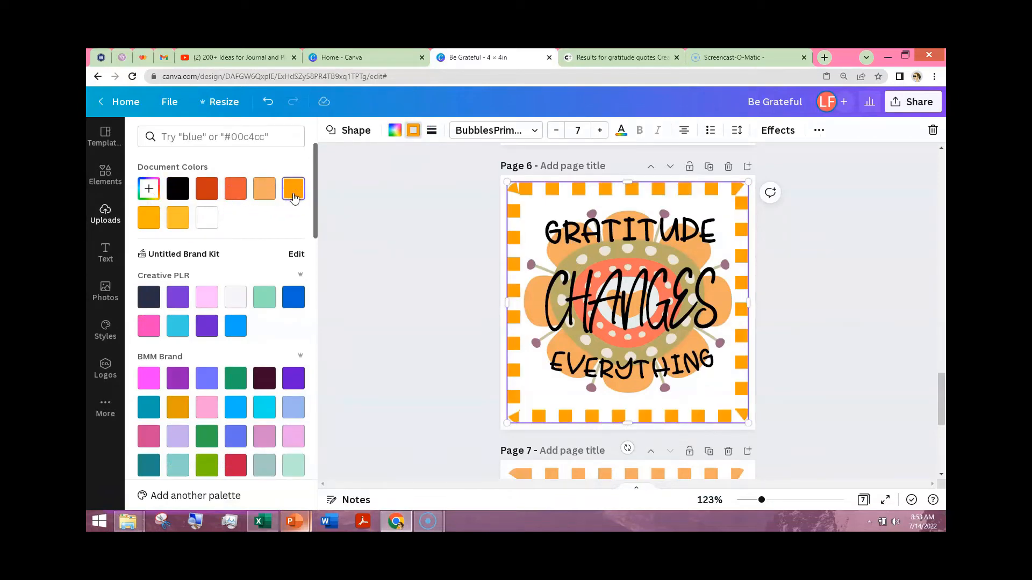
{"action": "left_click", "coordinate": [235, 193]}
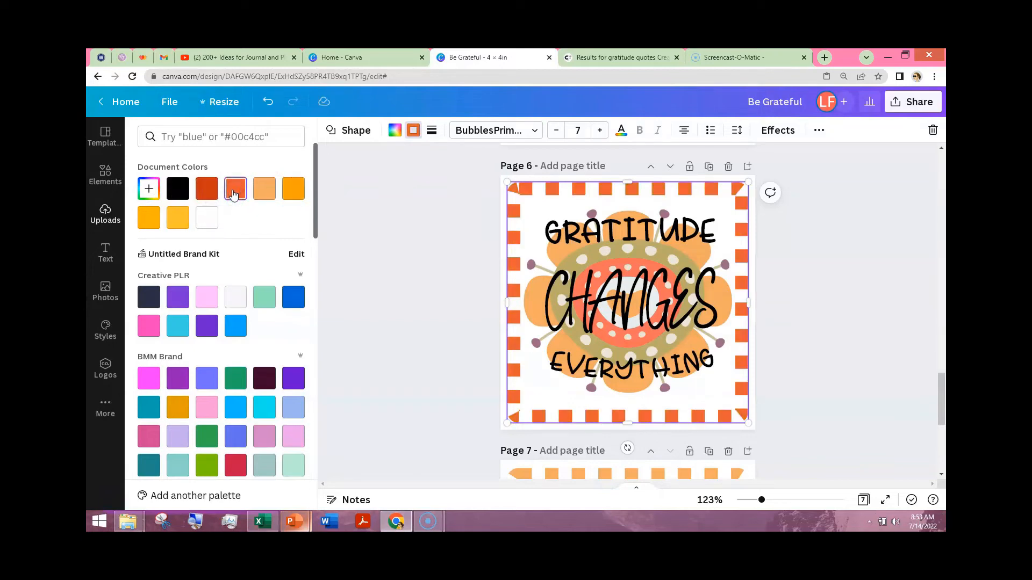
{"action": "left_click", "coordinate": [148, 190]}
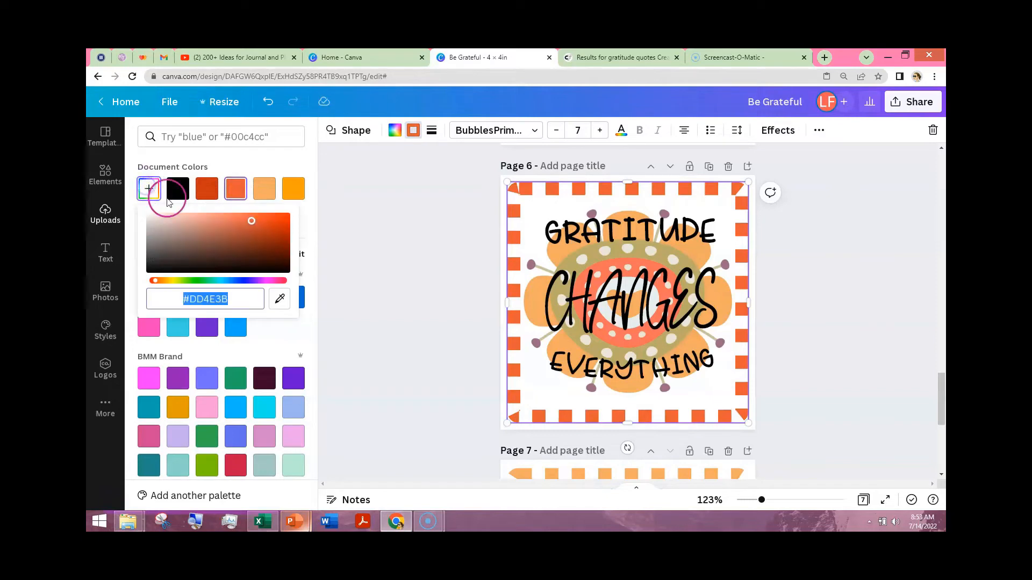
{"action": "left_click", "coordinate": [279, 300]}
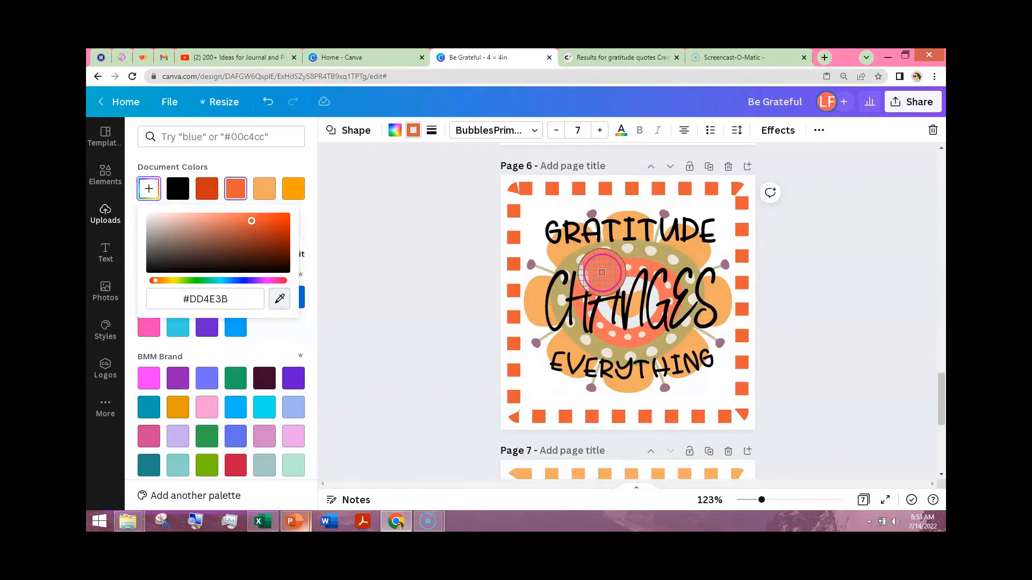
{"action": "left_click", "coordinate": [607, 270]}
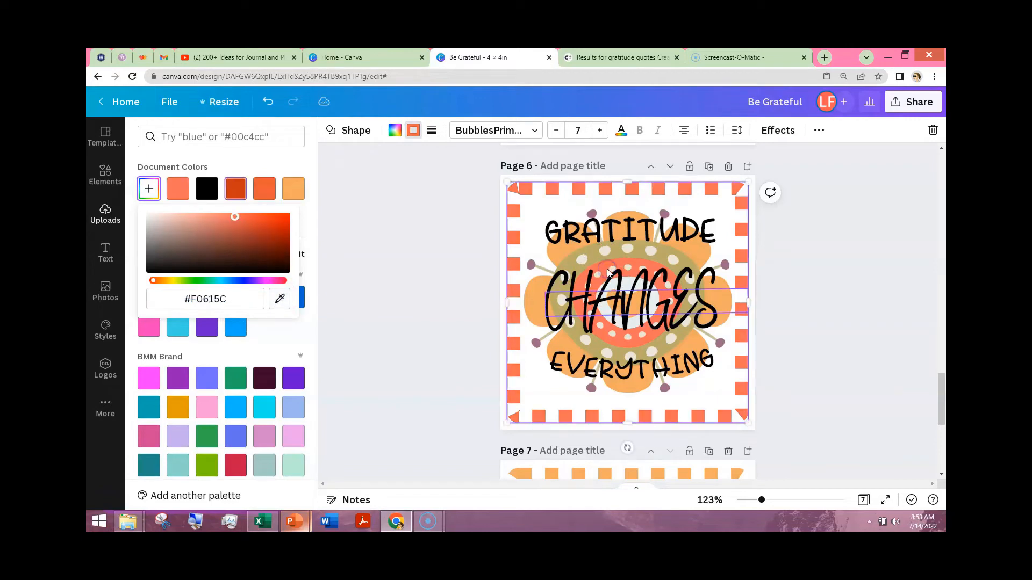
{"action": "left_click", "coordinate": [400, 307]}
- Set the transparency of the flower behind the text on page 6 to 70
{"action": "left_click", "coordinate": [536, 303]}
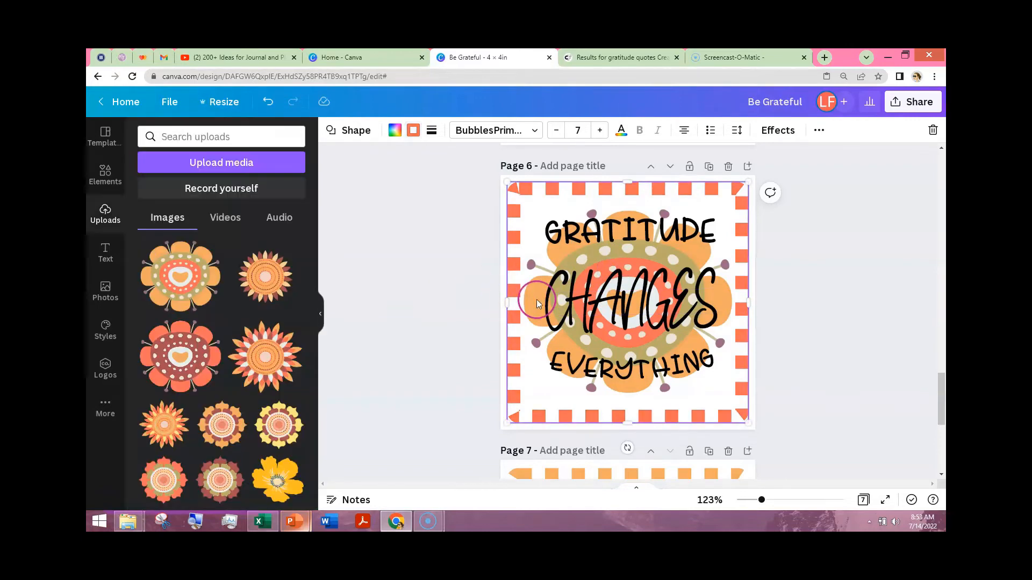
{"action": "left_click", "coordinate": [723, 216]}
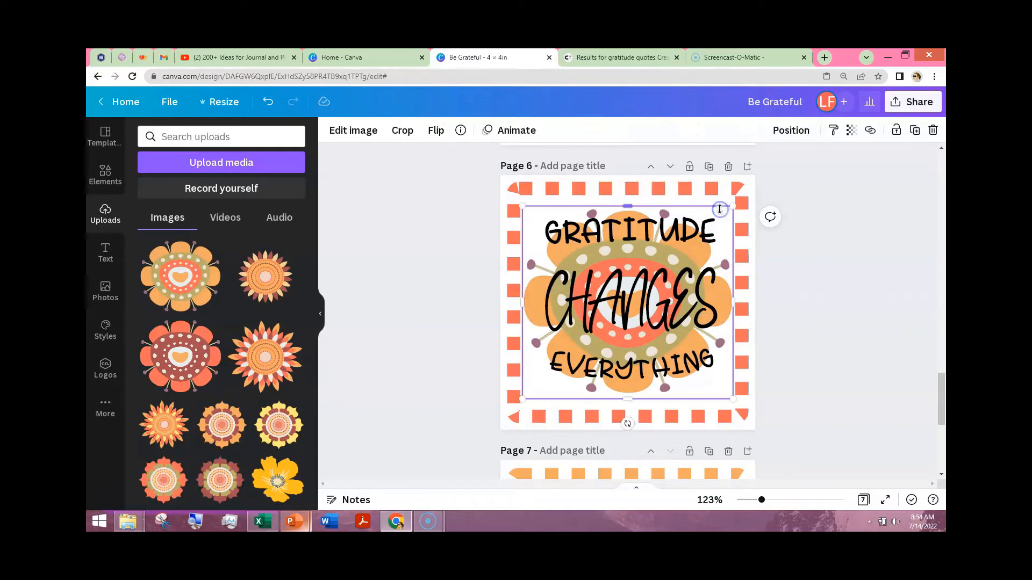
{"action": "left_click", "coordinate": [851, 131]}
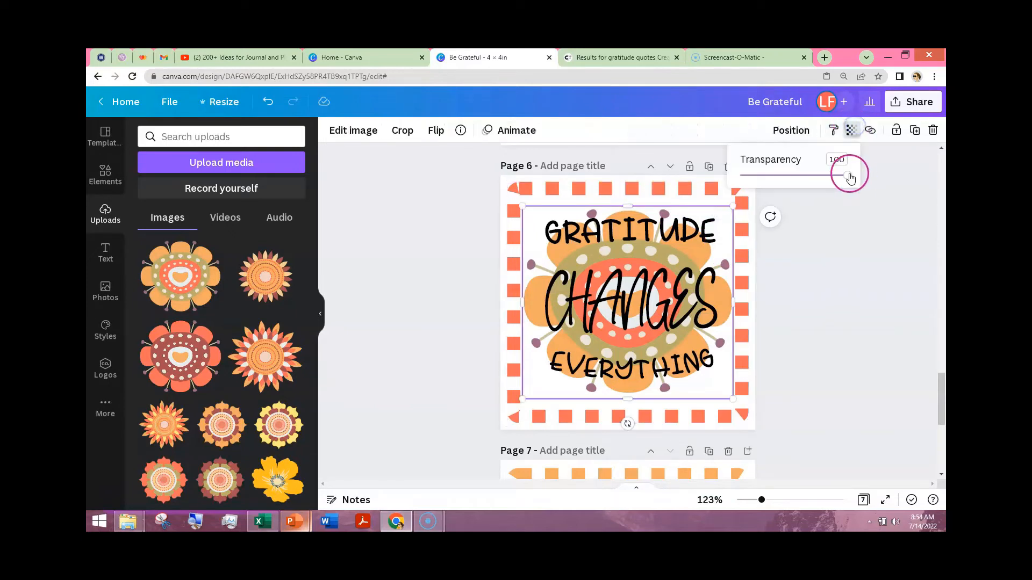
{"action": "left_click_drag", "start_coordinate": [839, 177], "coordinate": [831, 178]}
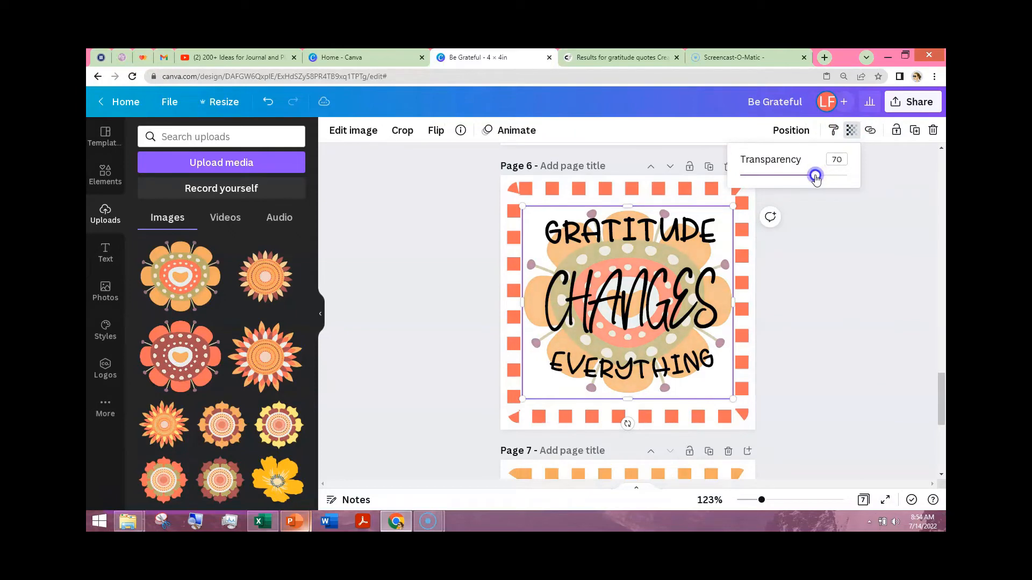
{"action": "left_click", "coordinate": [829, 315]}
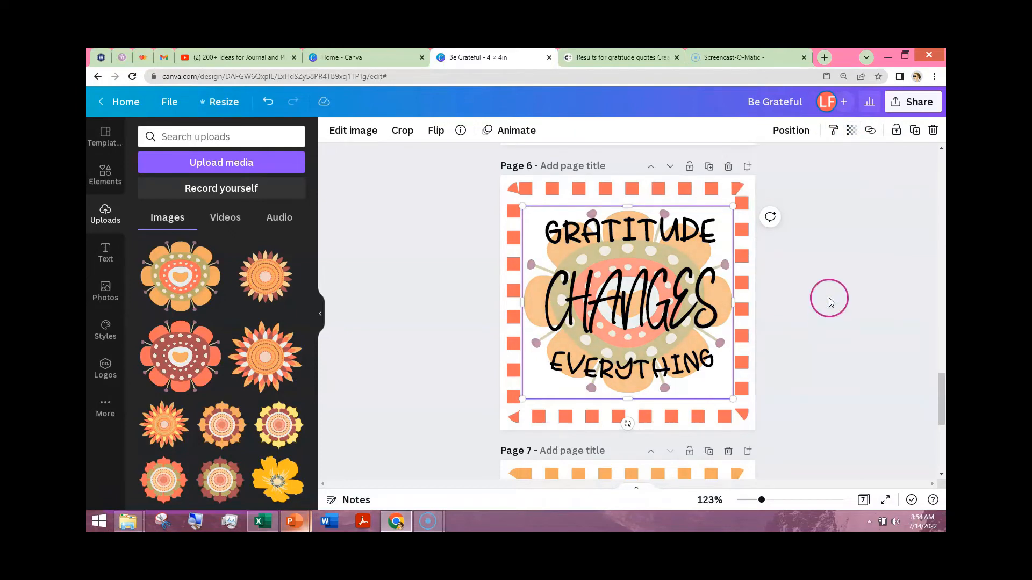
{"action": "left_click", "coordinate": [927, 283]}
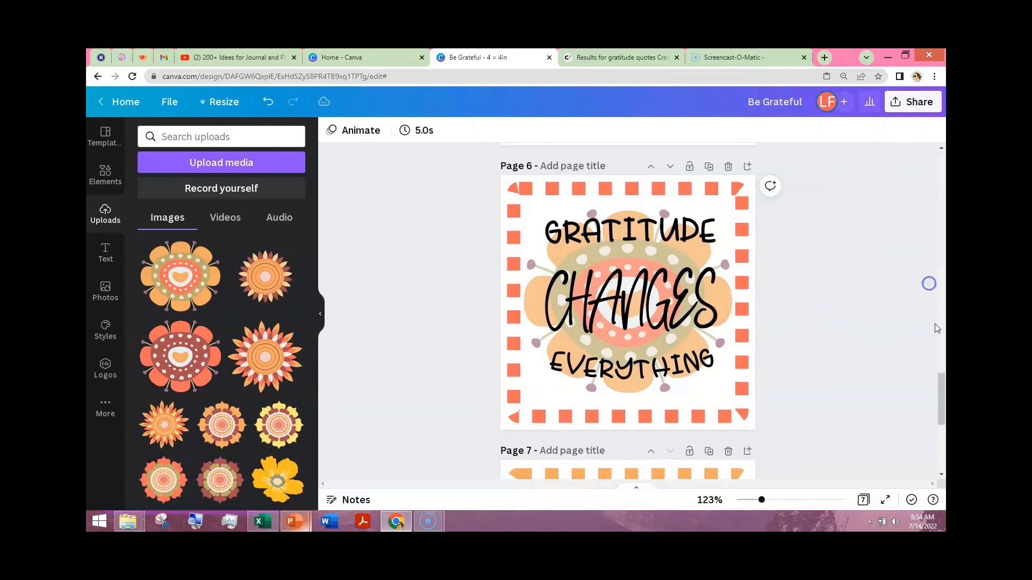
- Download all 7 pages of the design as PNG files at size 1
{"action": "left_click_drag", "start_coordinate": [938, 374], "coordinate": [939, 171]}
{"action": "left_click", "coordinate": [920, 103]}
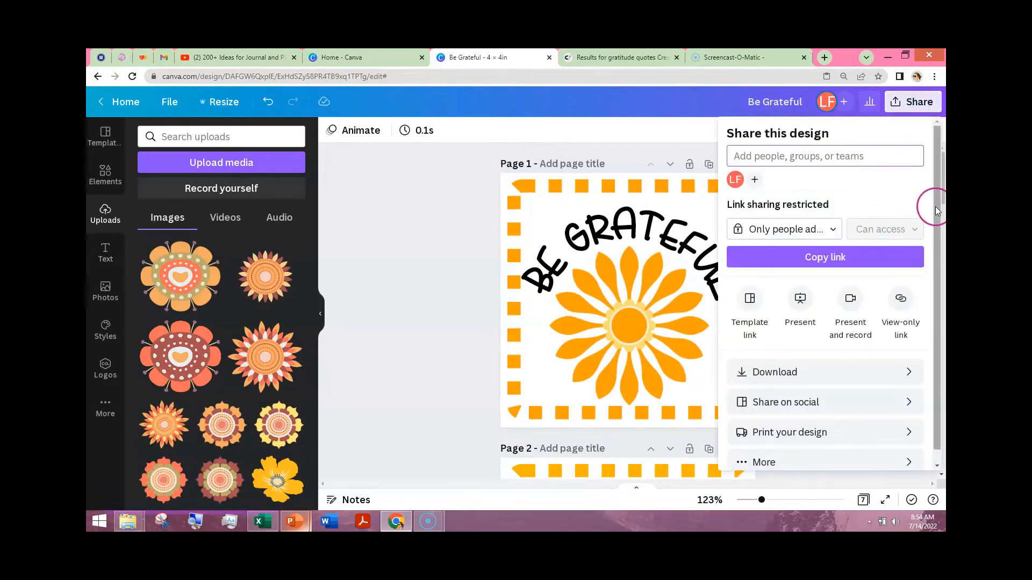
{"action": "left_click_drag", "start_coordinate": [938, 203], "coordinate": [938, 230]}
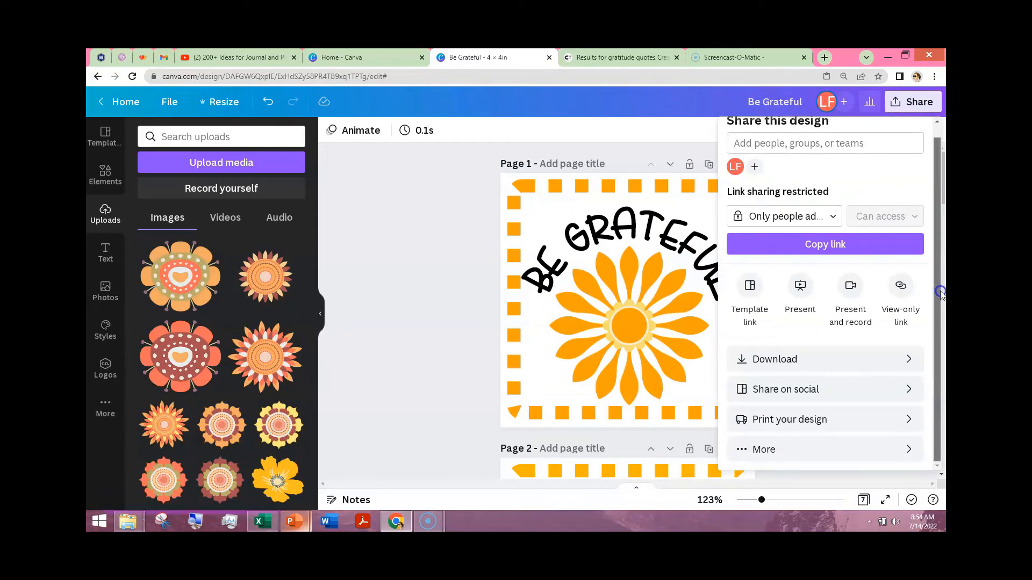
{"action": "left_click", "coordinate": [818, 360]}
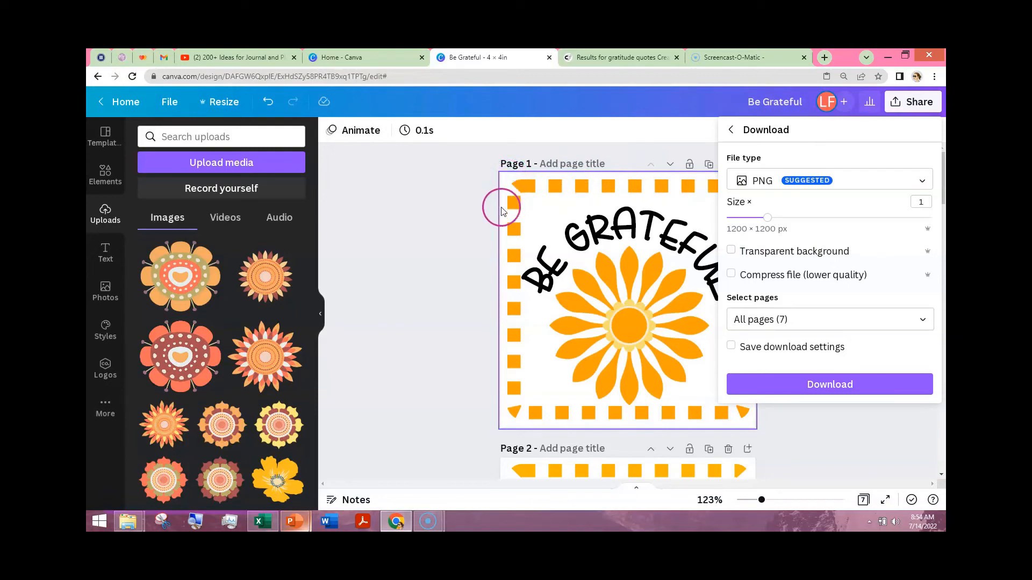
{"action": "left_click", "coordinate": [544, 225]}
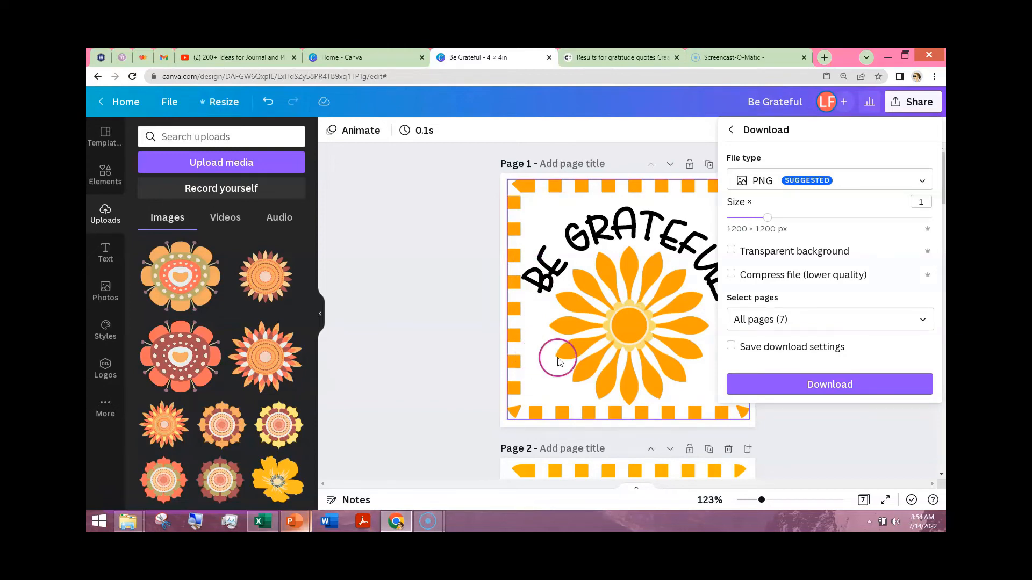
{"action": "left_click", "coordinate": [830, 384]}
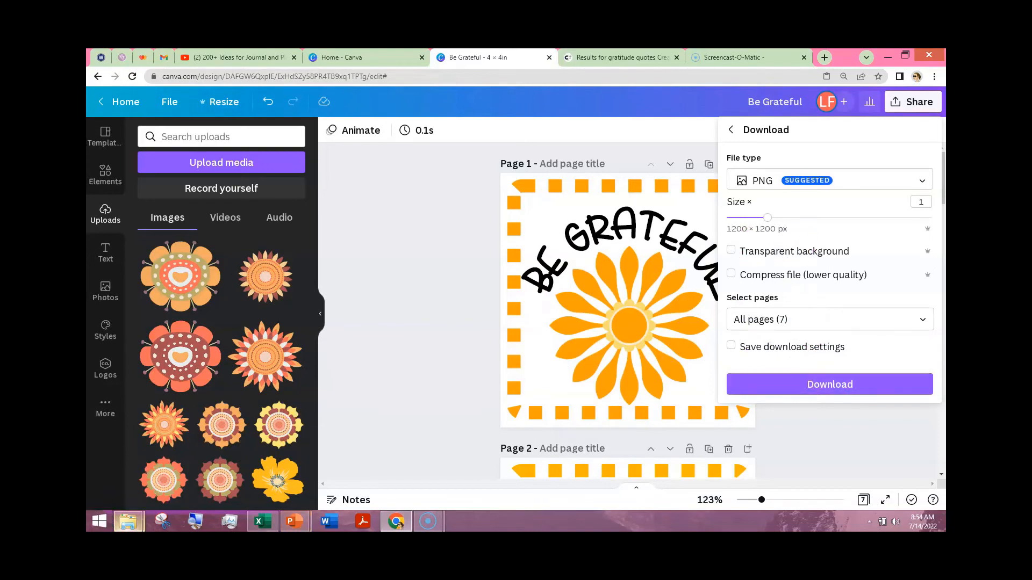
{"action": "left_click", "coordinate": [324, 290]}
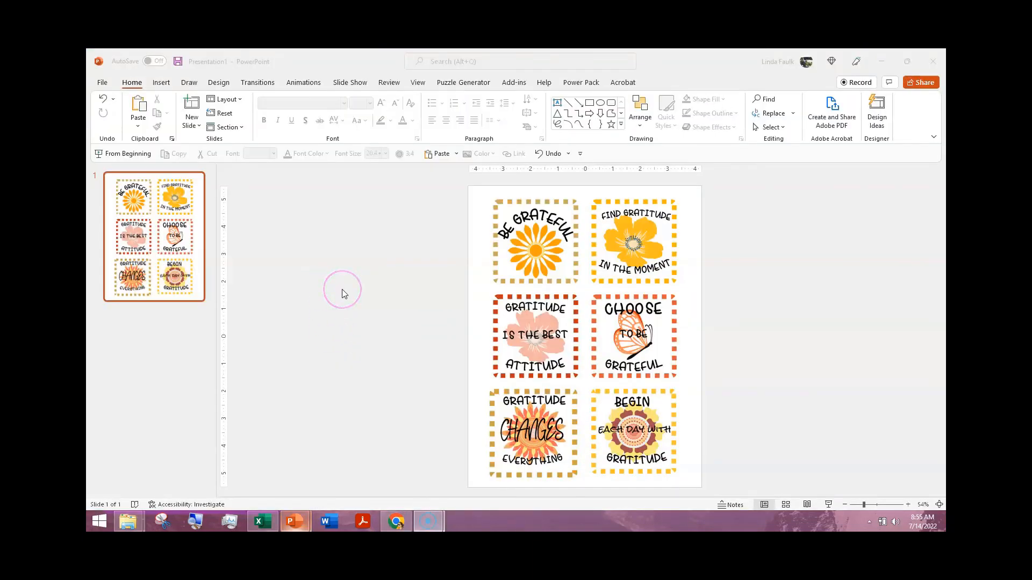
{"action": "left_click", "coordinate": [534, 197]}
{"action": "left_click", "coordinate": [653, 226]}
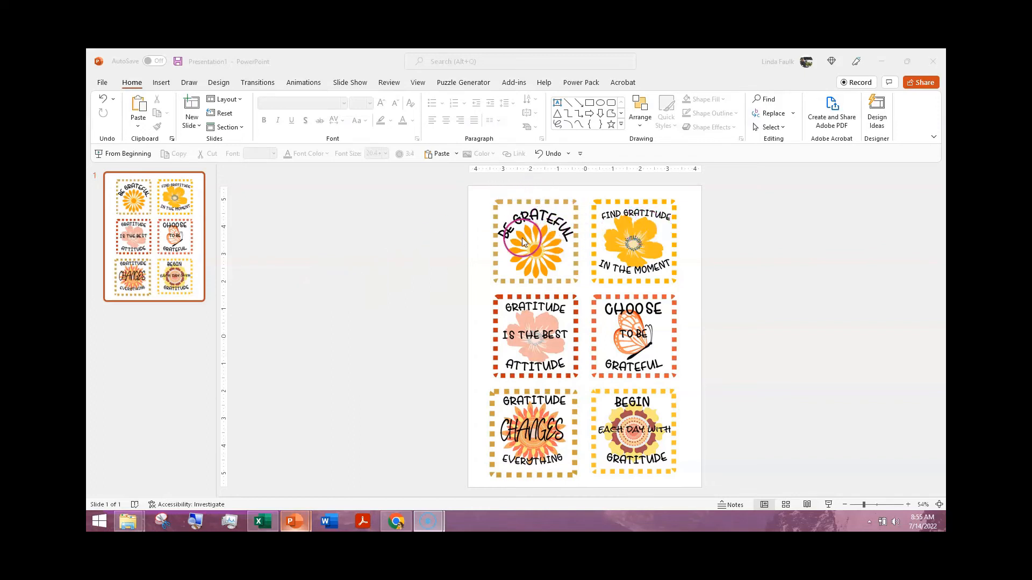